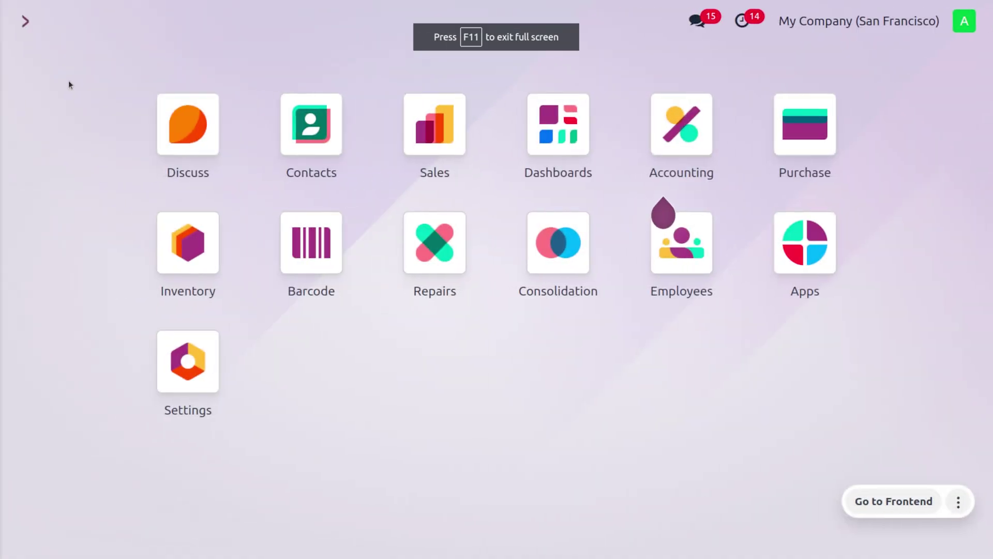
- Open the Inventory app's settings
{"action": "type", "text": "in"}
{"action": "key", "text": "Return"}
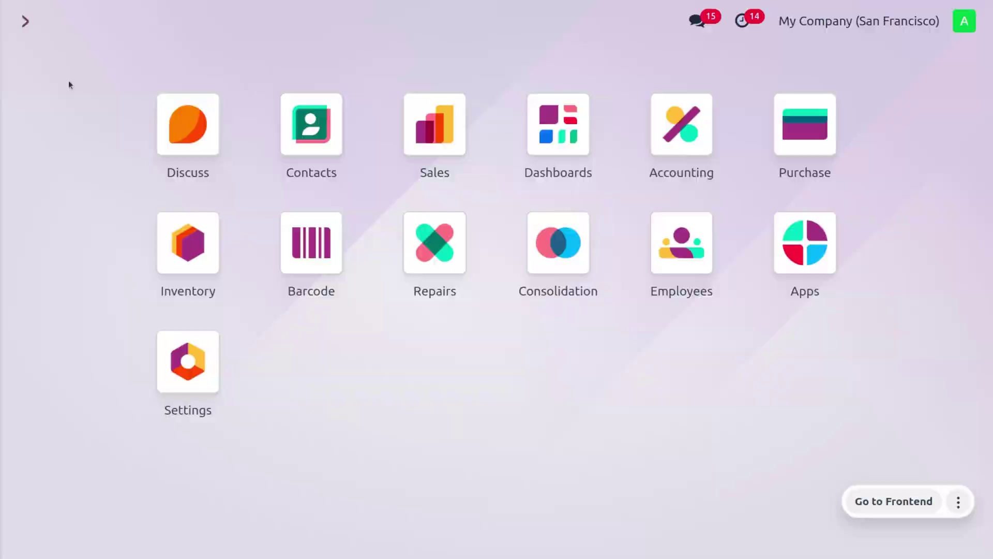
{"action": "left_click", "coordinate": [492, 23]}
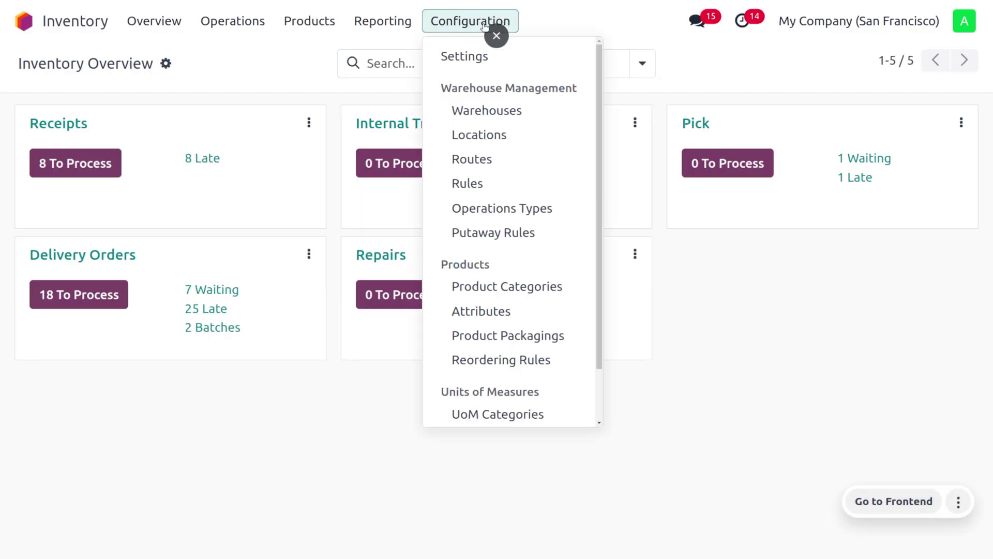
{"action": "left_click", "coordinate": [437, 55]}
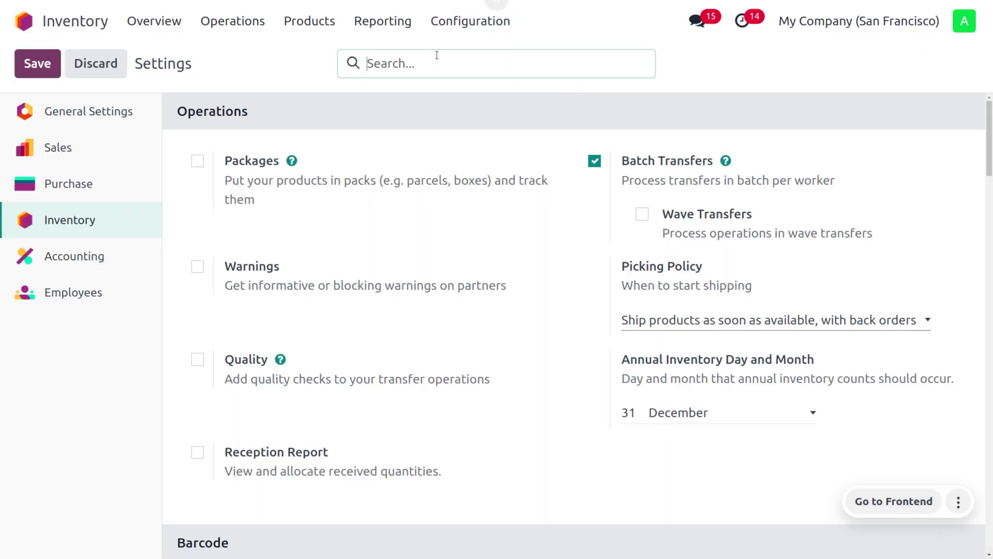
- Search the settings for "product packag" and review the Product Packagings options under Sales, Purchase and Inventory
{"action": "type", "text": "product"}
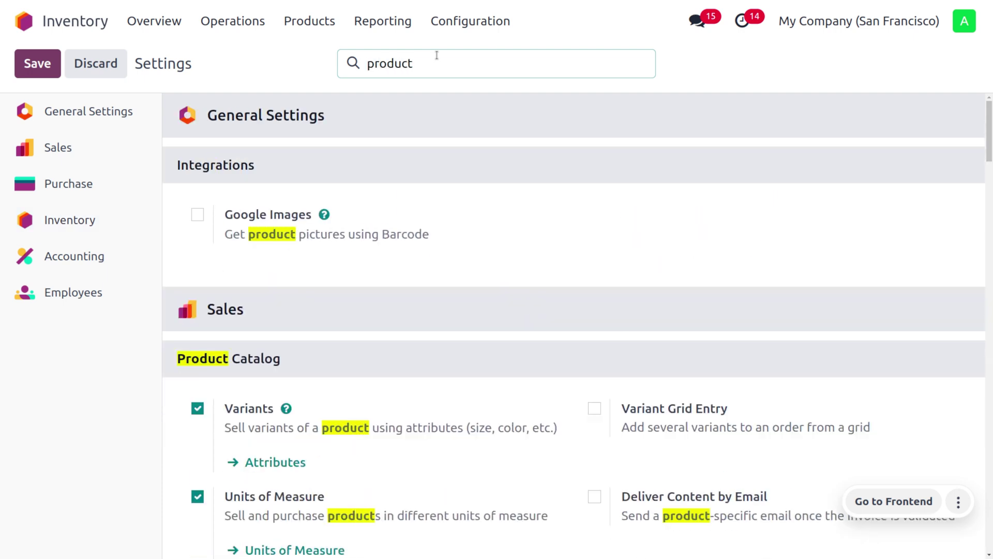
{"action": "type", "text": " pa"}
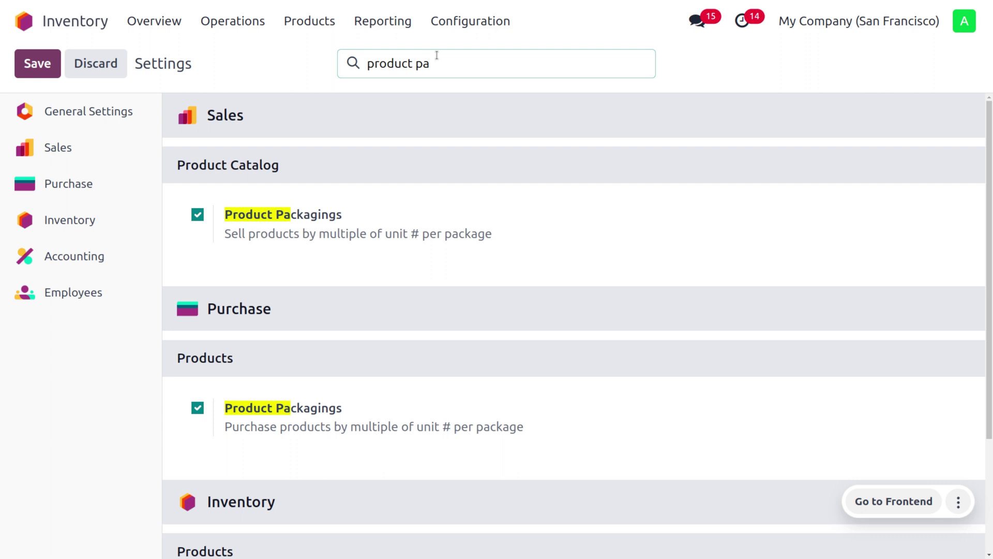
{"action": "type", "text": "c"}
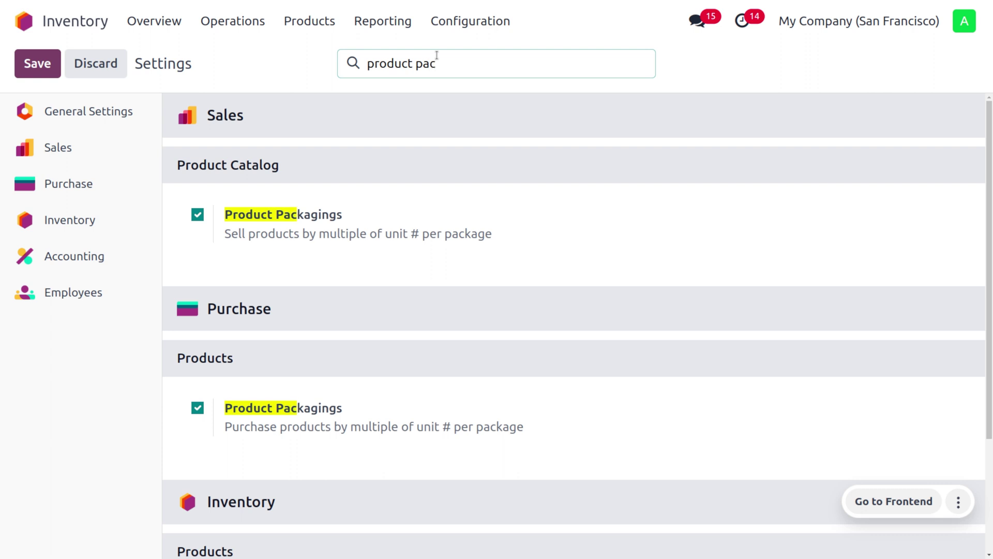
{"action": "type", "text": "kag"}
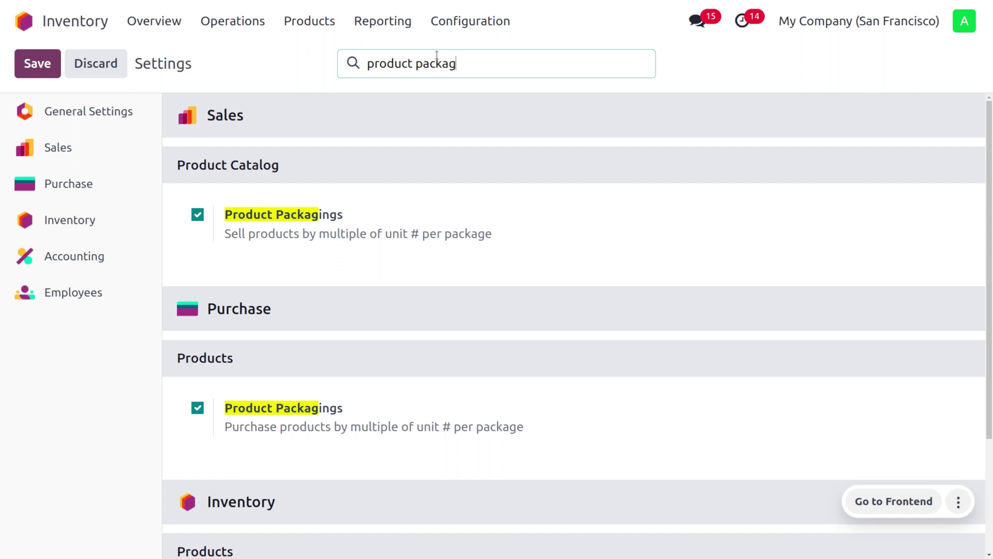
{"action": "scroll", "coordinate": [438, 389], "scroll_direction": "down", "scroll_amount": 3}
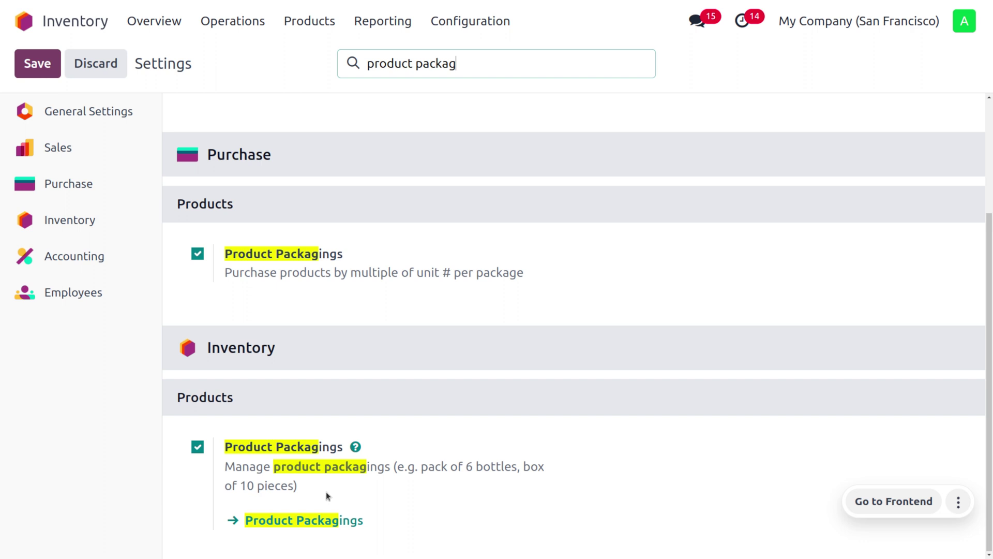
{"action": "scroll", "coordinate": [284, 549], "scroll_direction": "up", "scroll_amount": 2}
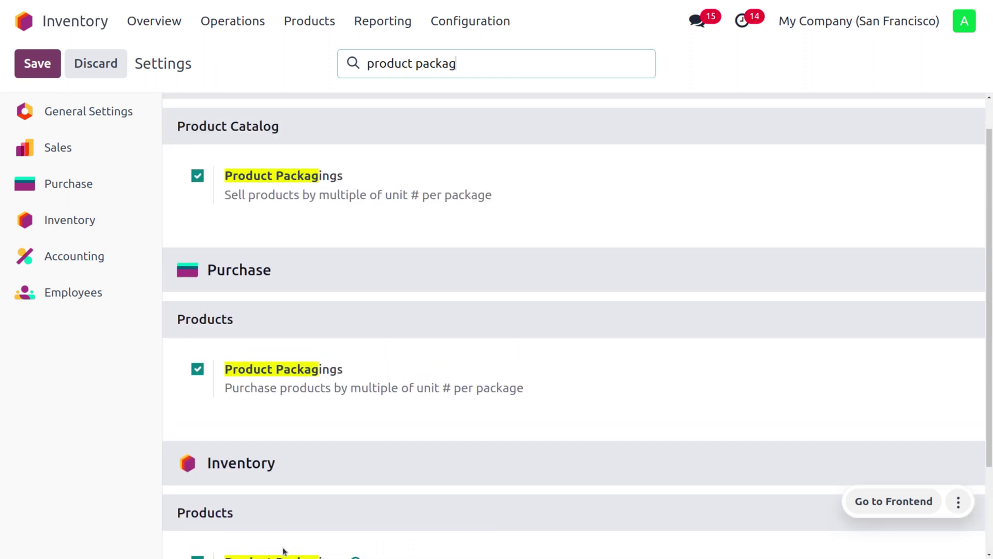
{"action": "scroll", "coordinate": [284, 549], "scroll_direction": "up", "scroll_amount": 1}
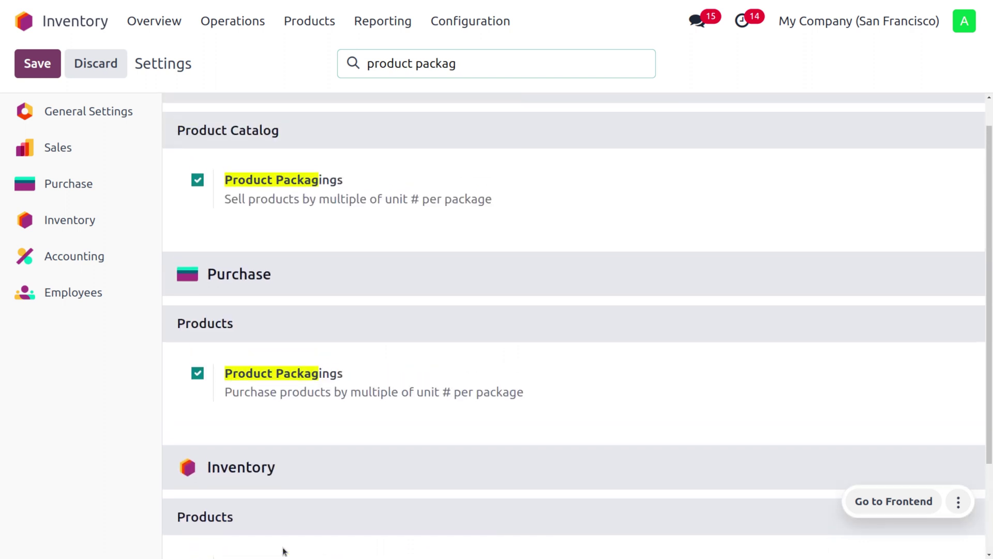
{"action": "scroll", "coordinate": [284, 549], "scroll_direction": "up", "scroll_amount": 1}
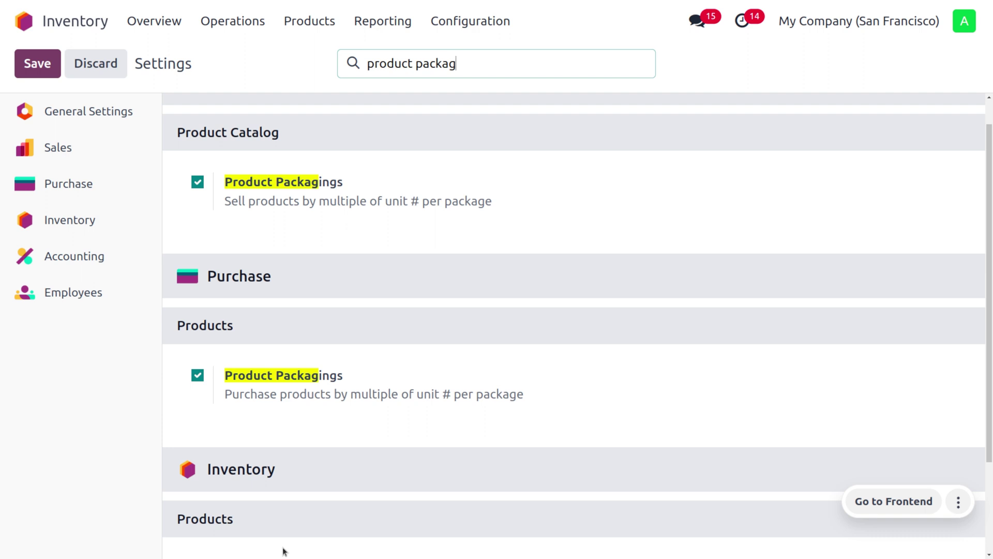
{"action": "scroll", "coordinate": [284, 551], "scroll_direction": "down", "scroll_amount": 1}
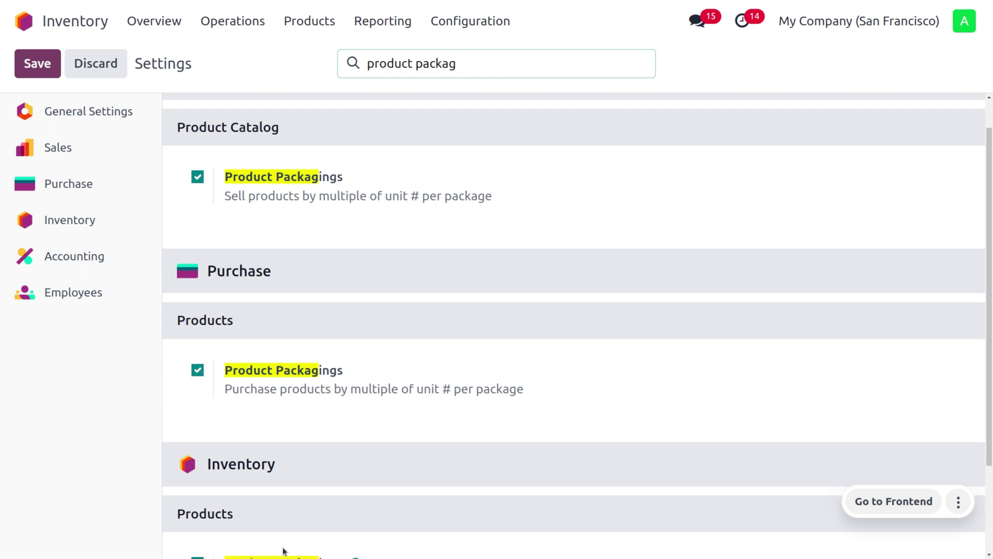
{"action": "scroll", "coordinate": [283, 549], "scroll_direction": "up", "scroll_amount": 2}
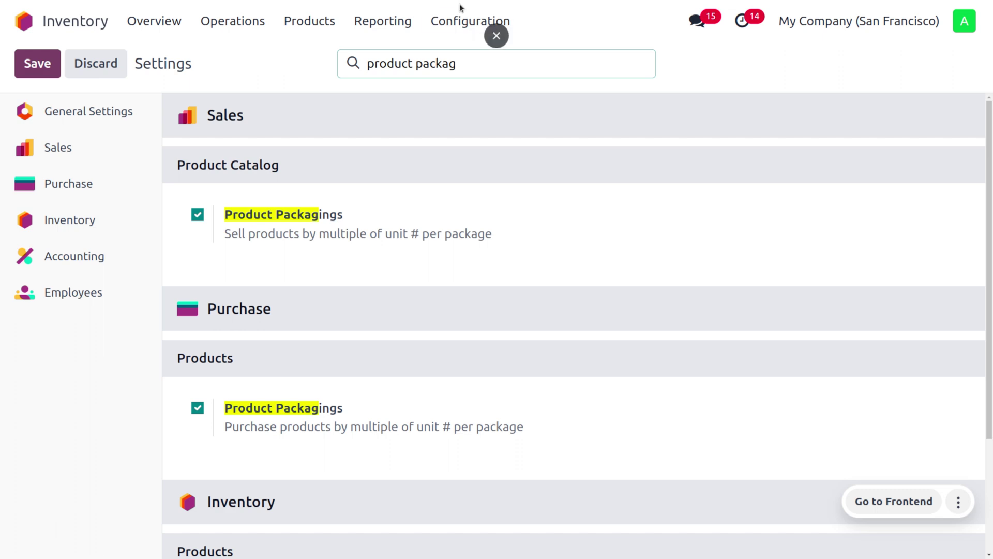
- Open the product category All to examine its removal strategy and Reserve Packagings setting
{"action": "left_click", "coordinate": [464, 20]}
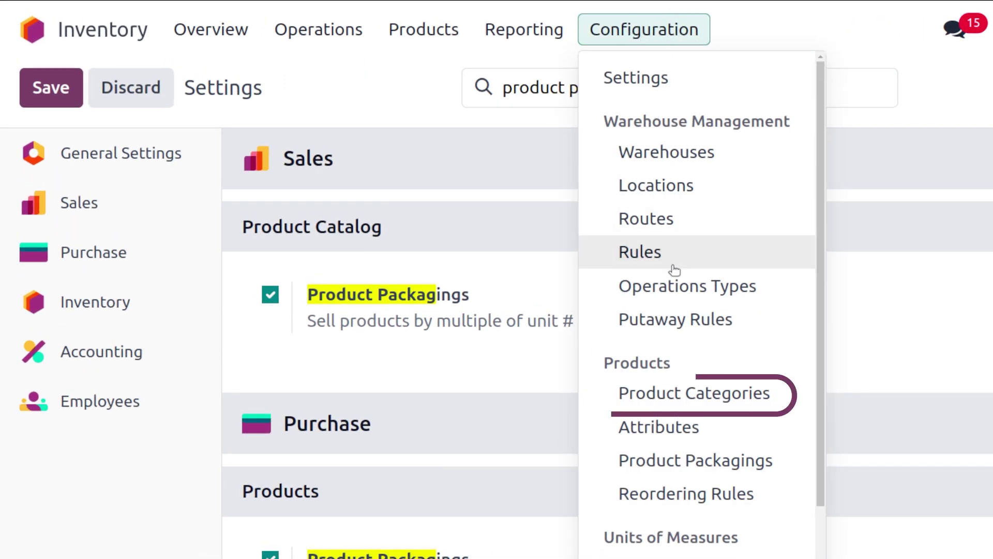
{"action": "left_click", "coordinate": [681, 395]}
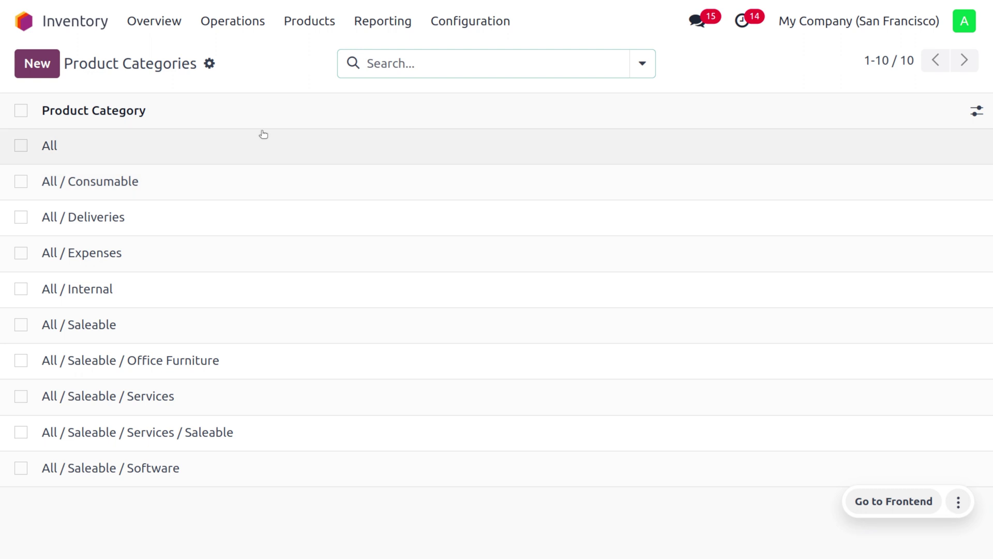
{"action": "left_click", "coordinate": [265, 151]}
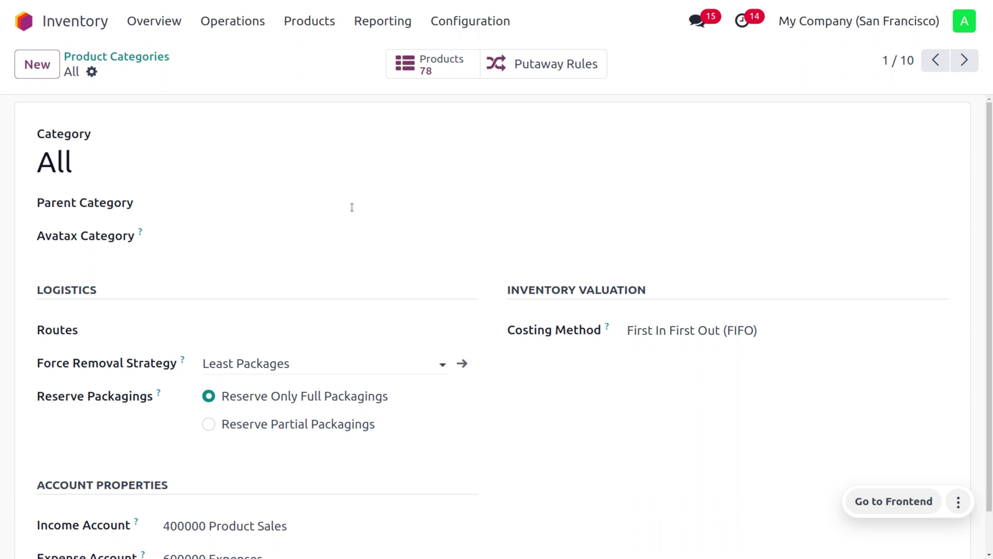
- Open the product Techno tip and review the packaging lines in its inventory details
{"action": "left_click", "coordinate": [315, 24]}
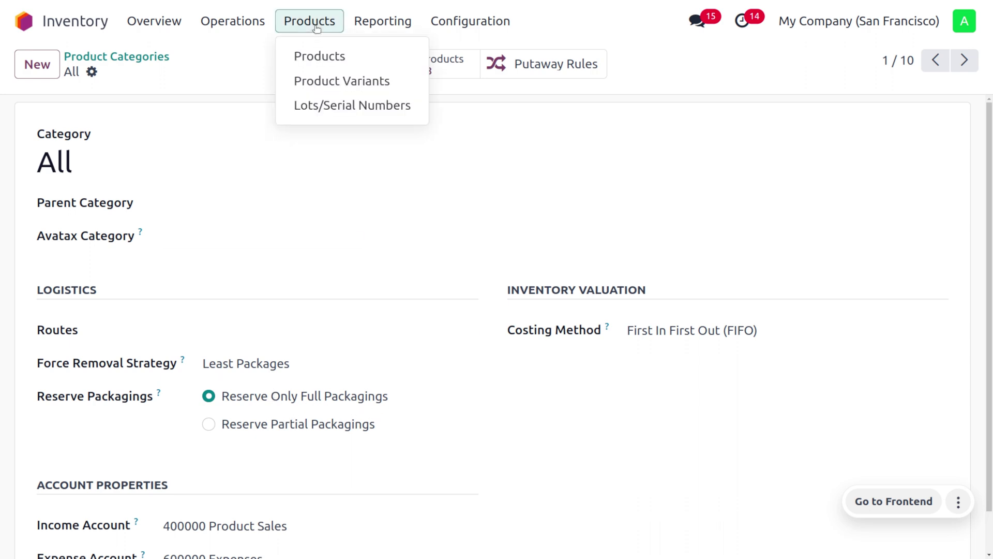
{"action": "left_click", "coordinate": [326, 55]}
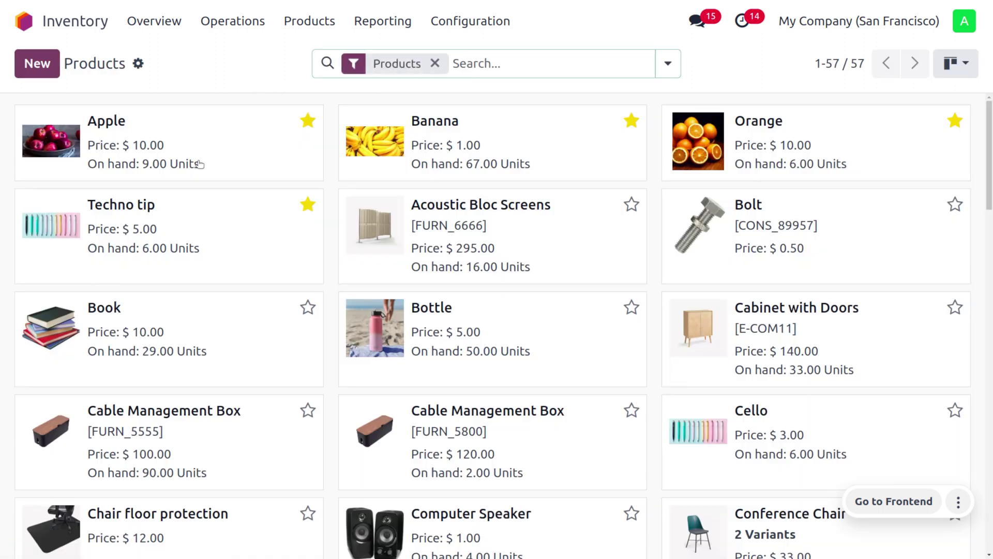
{"action": "left_click", "coordinate": [224, 230]}
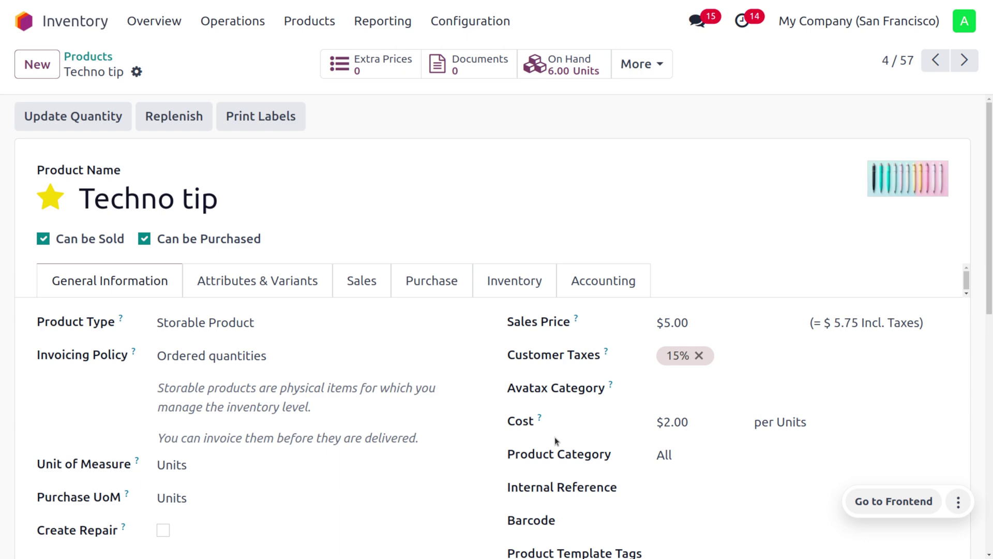
{"action": "left_click", "coordinate": [516, 284]}
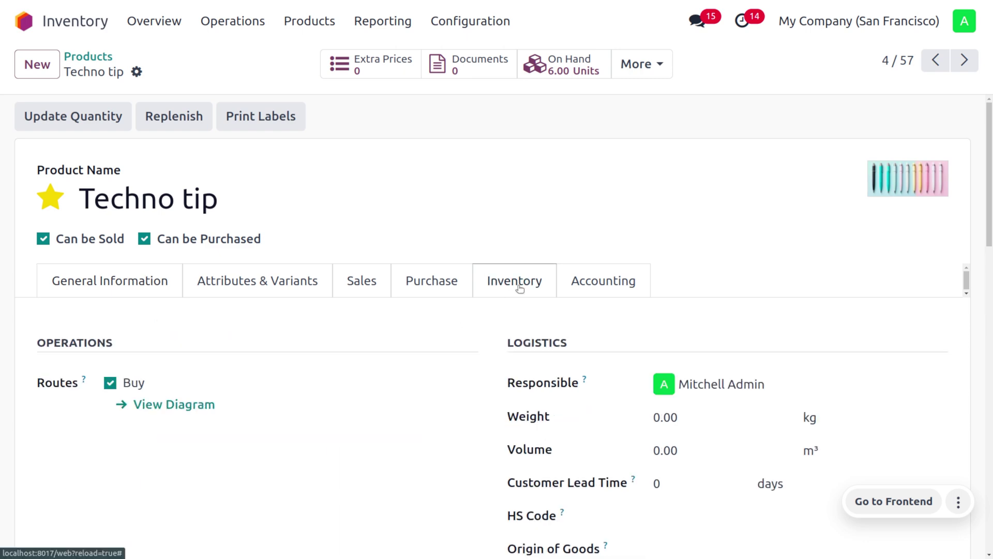
{"action": "scroll", "coordinate": [346, 334], "scroll_direction": "down", "scroll_amount": 3}
{"action": "scroll", "coordinate": [346, 336], "scroll_direction": "up", "scroll_amount": 3}
{"action": "scroll", "coordinate": [346, 335], "scroll_direction": "down", "scroll_amount": 6}
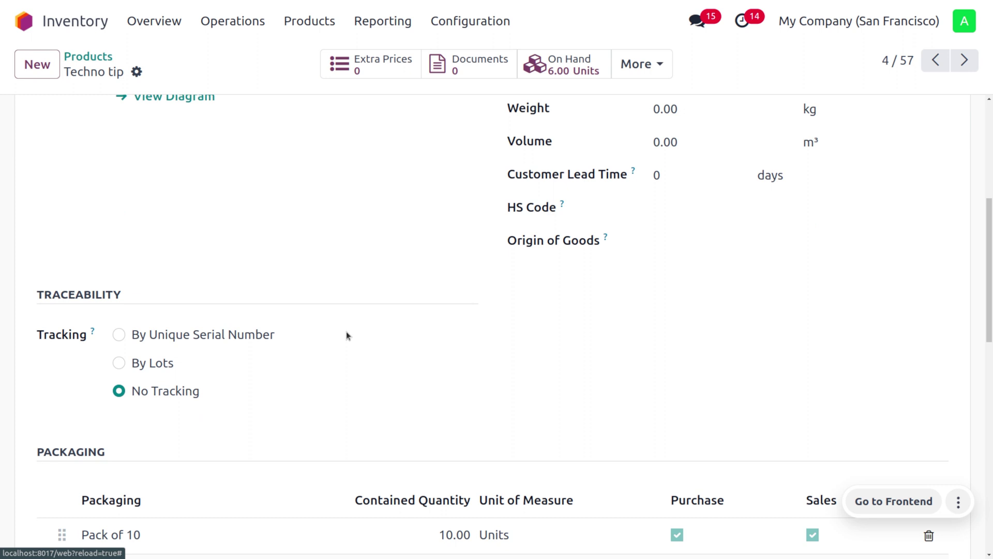
{"action": "scroll", "coordinate": [346, 333], "scroll_direction": "down", "scroll_amount": 2}
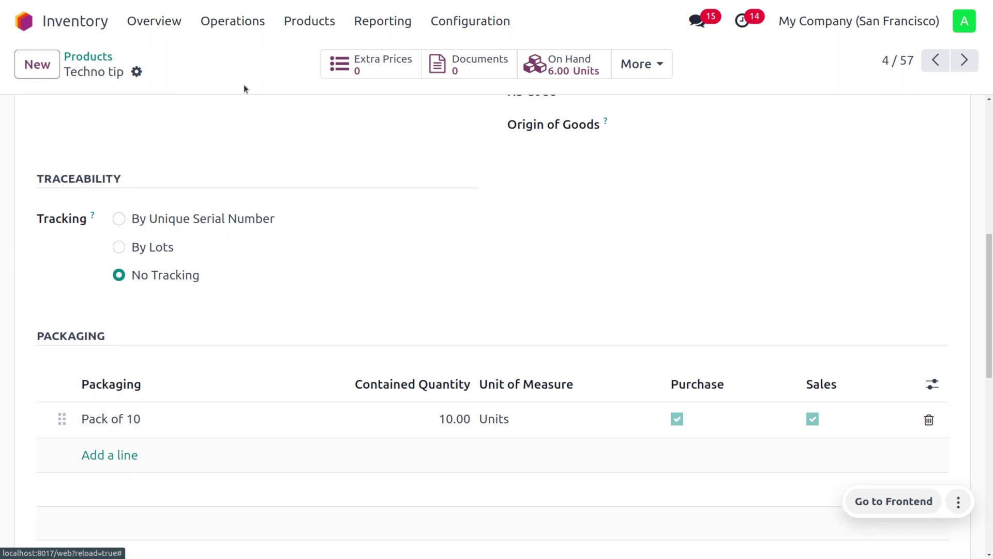
- Switch to the Purchase app and create a new request for quotation with Azure Interior as the vendor
{"action": "left_click", "coordinate": [37, 15]}
{"action": "type", "text": "pu"}
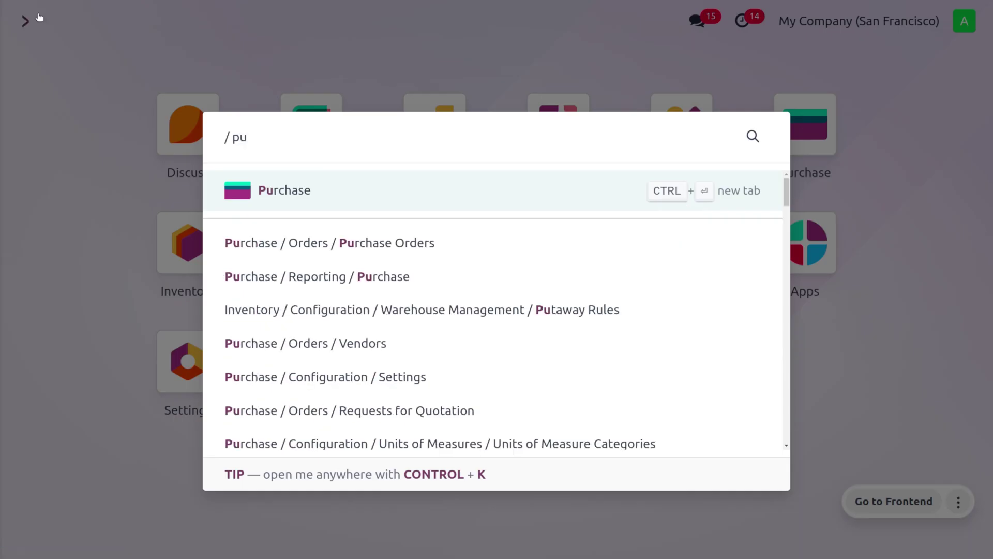
{"action": "key", "text": "Return"}
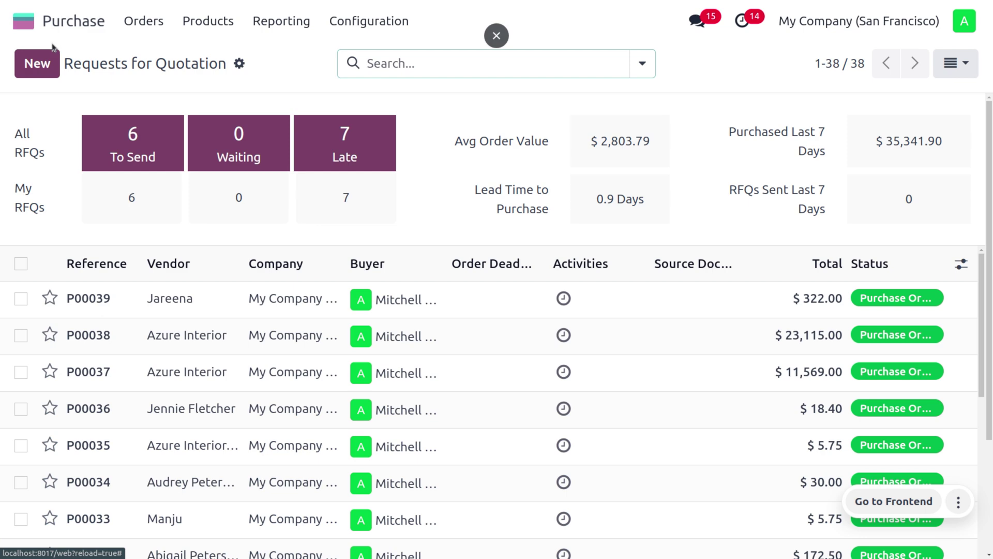
{"action": "left_click", "coordinate": [38, 63]}
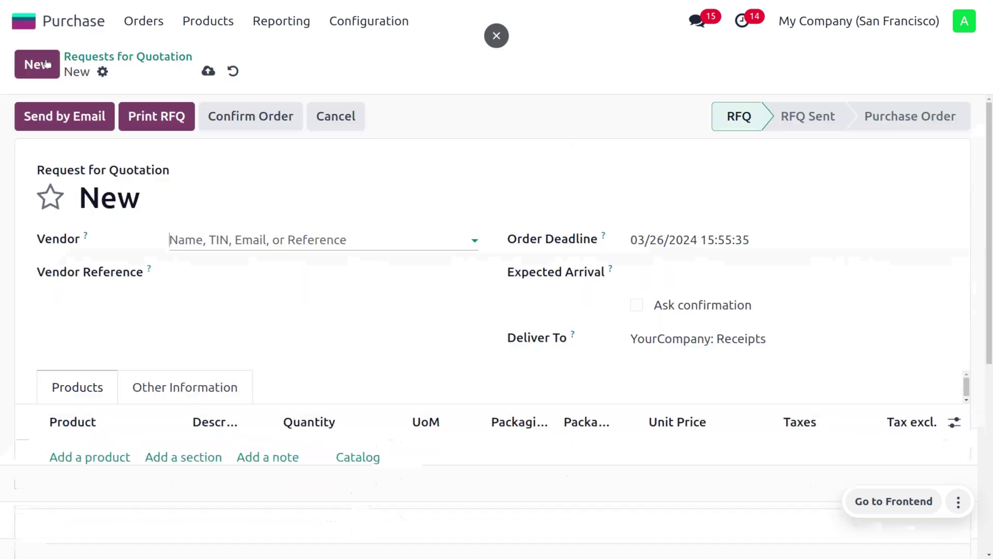
{"action": "left_click", "coordinate": [240, 239]}
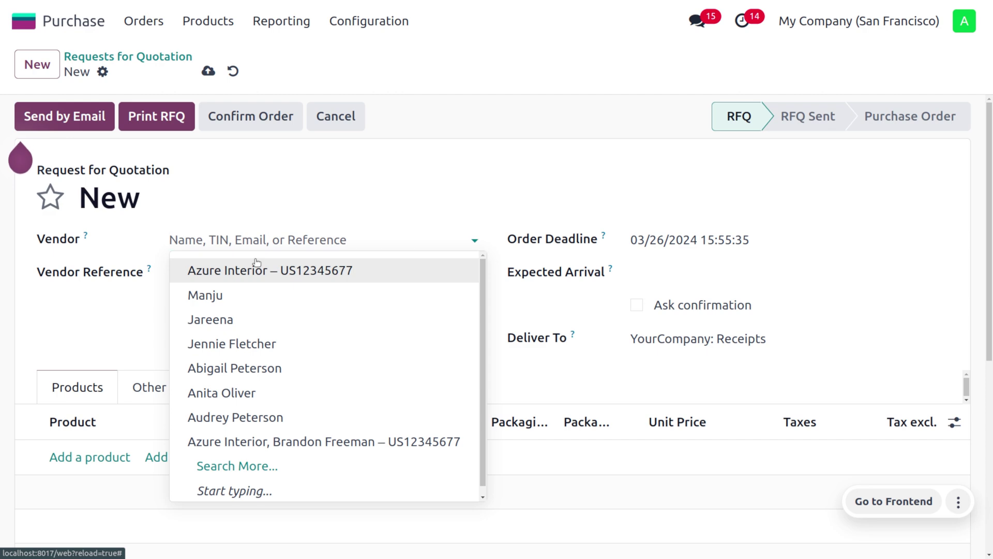
{"action": "left_click", "coordinate": [256, 266]}
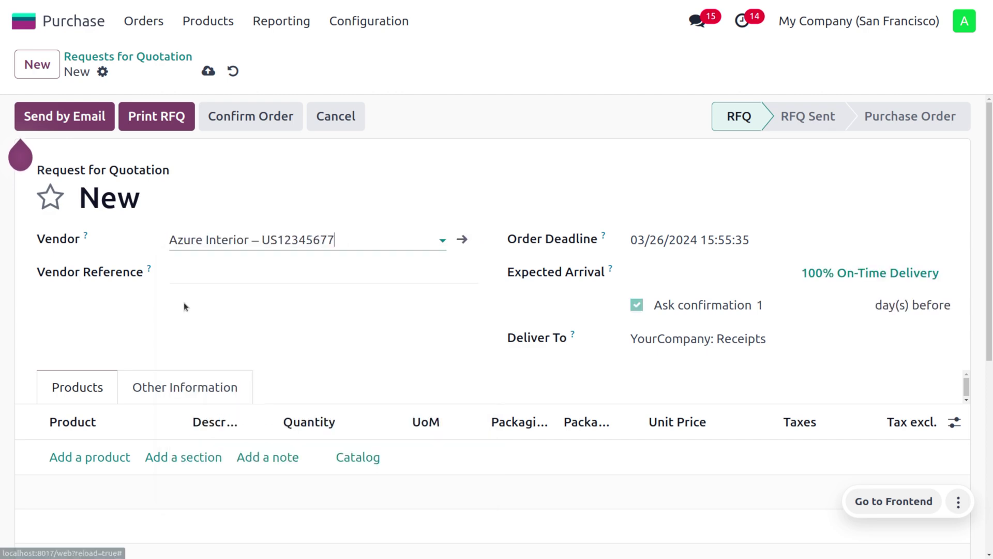
- Add a Techno tip line with quantity 10 to the request for quotation and widen its Packaging Quantity and Packaging columns
{"action": "left_click", "coordinate": [94, 457]}
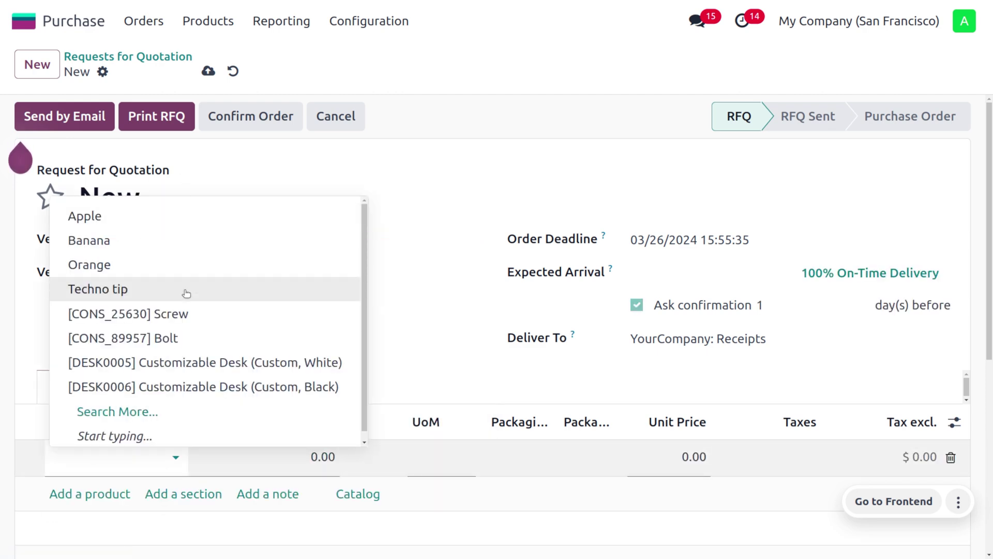
{"action": "left_click", "coordinate": [186, 289]}
{"action": "left_click", "coordinate": [332, 458]}
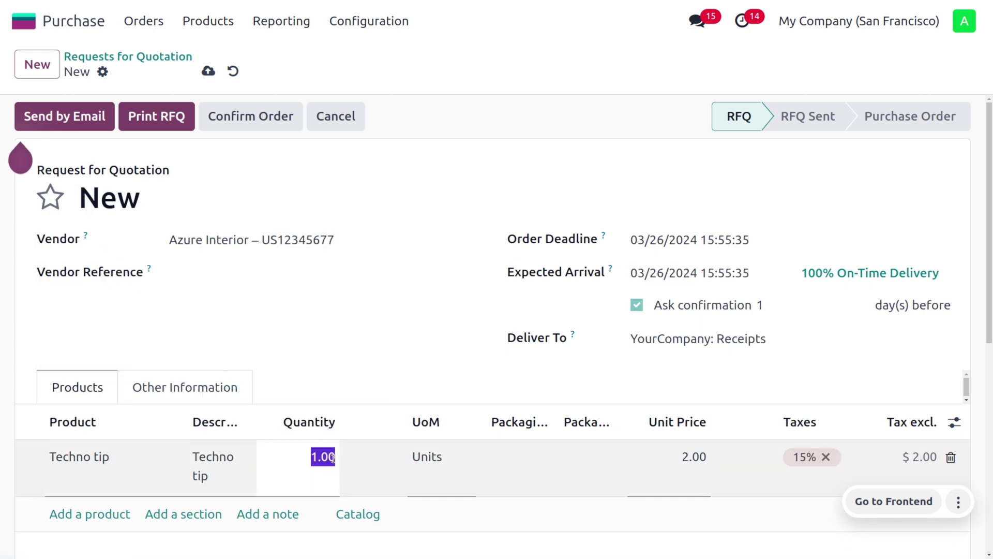
{"action": "type", "text": "10"}
{"action": "left_click", "coordinate": [446, 314]}
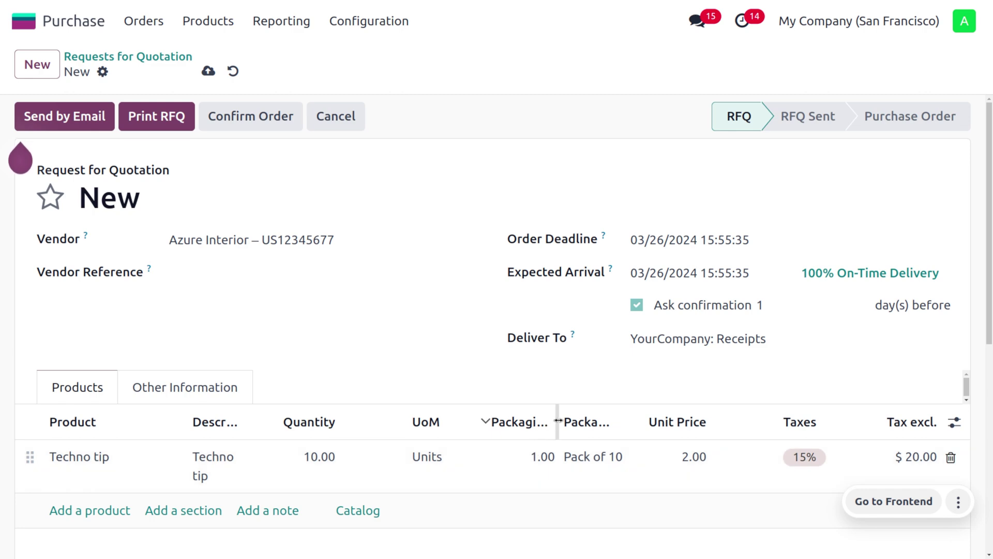
{"action": "left_click_drag", "start_coordinate": [558, 421], "coordinate": [626, 423]}
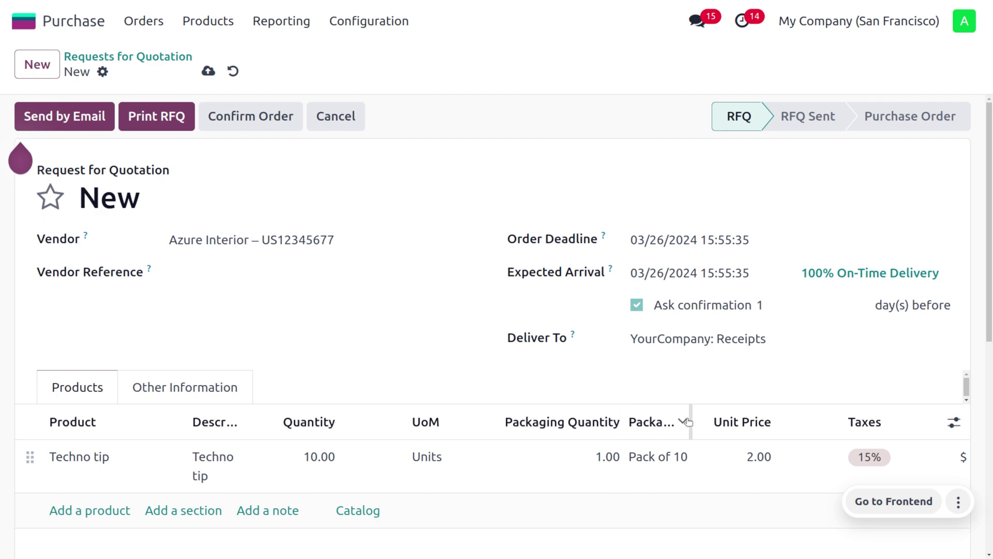
{"action": "left_click_drag", "start_coordinate": [690, 418], "coordinate": [740, 419]}
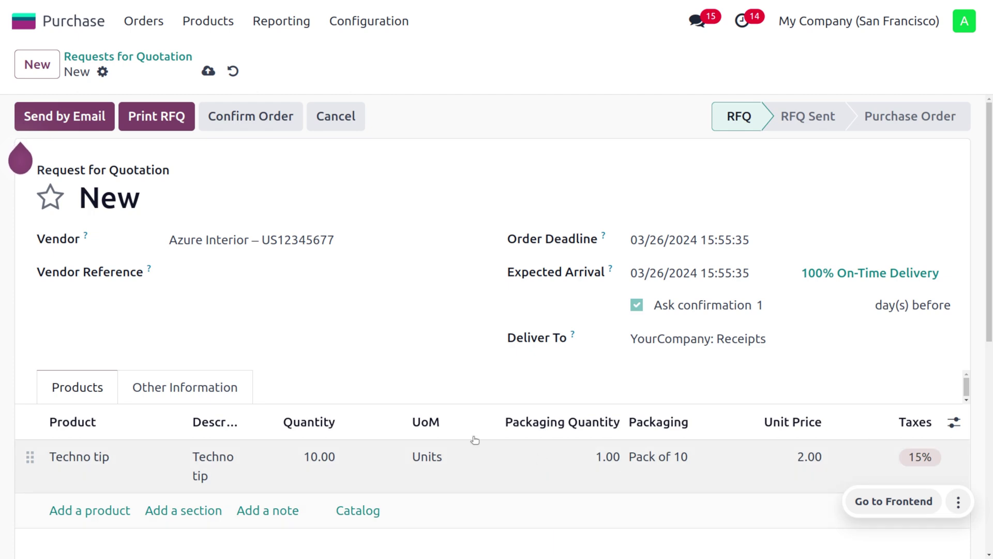
- Set the Techno tip line's quantity to 15
{"action": "left_click", "coordinate": [317, 456]}
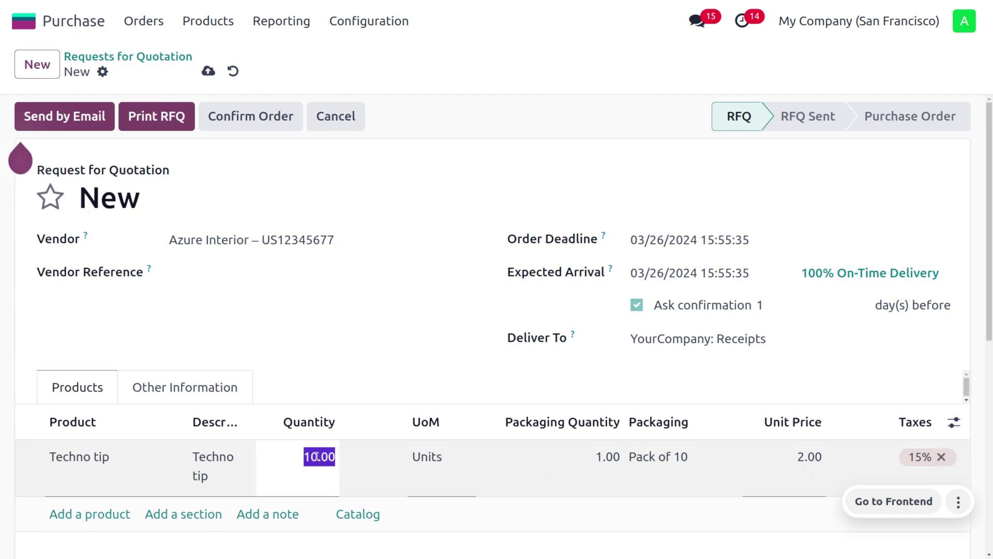
{"action": "type", "text": "15"}
{"action": "left_click", "coordinate": [433, 313]}
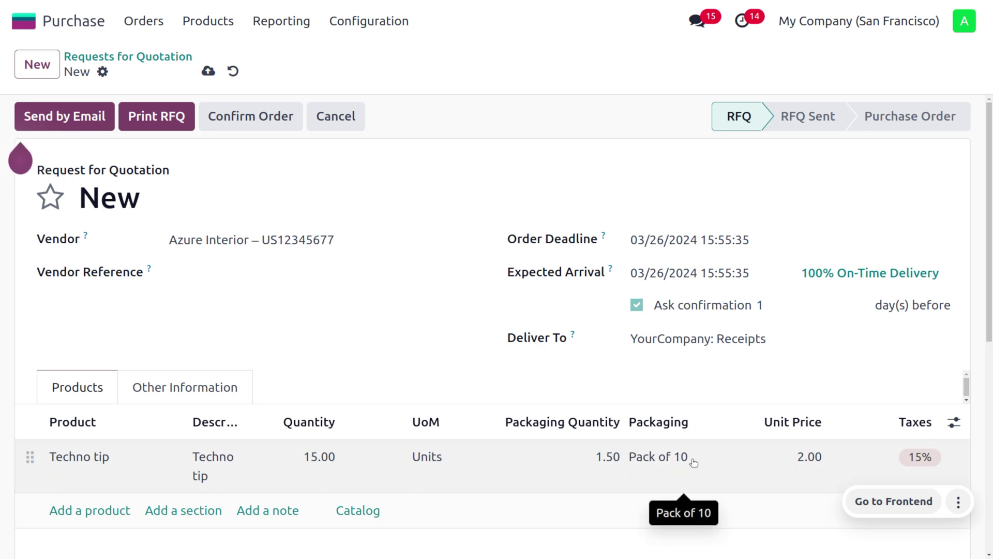
- Set the Techno tip line's quantity back to 10
{"action": "left_click", "coordinate": [331, 462]}
{"action": "type", "text": "10"}
{"action": "left_click", "coordinate": [556, 227]}
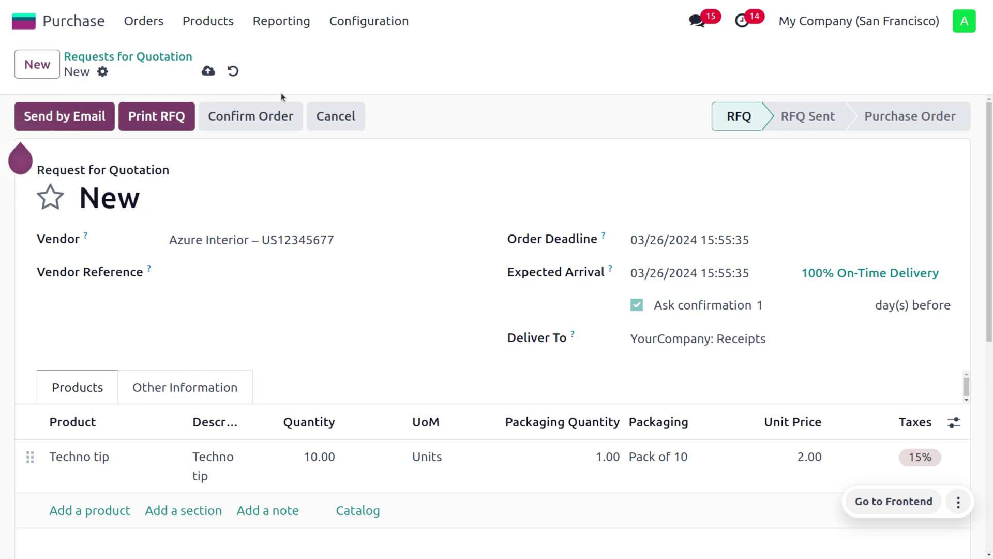
- Confirm the Azure Interior purchase order and validate the receipt of its Techno tip products
{"action": "left_click", "coordinate": [257, 116]}
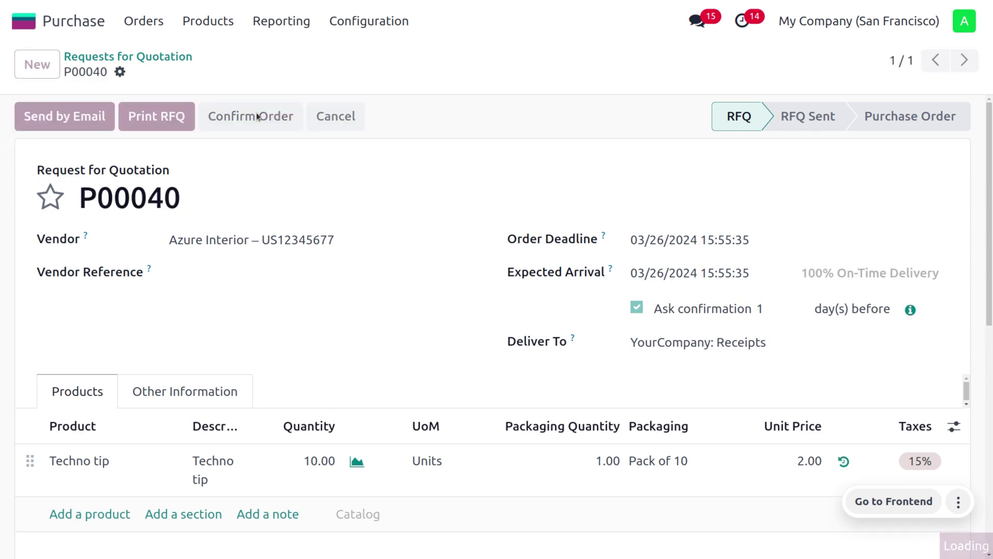
{"action": "left_click", "coordinate": [91, 110]}
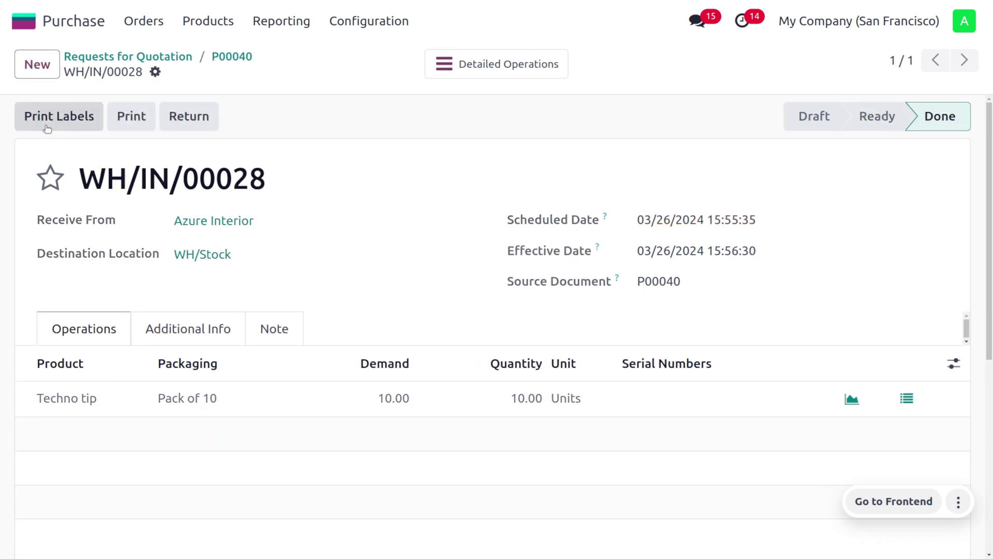
- Open the Techno tip product from the receipt's stock move and check its on-hand and forecasted quantities
{"action": "left_click", "coordinate": [77, 397]}
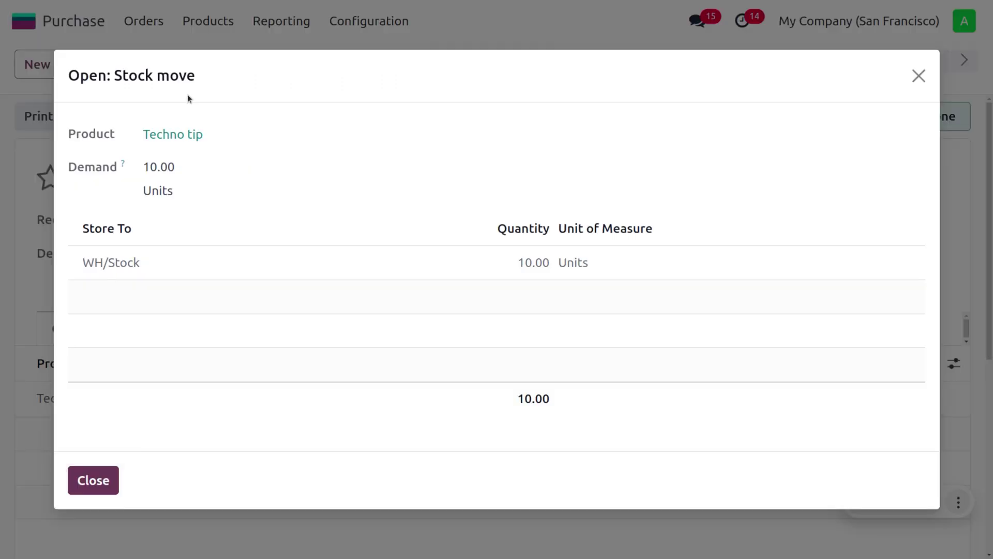
{"action": "left_click", "coordinate": [191, 139]}
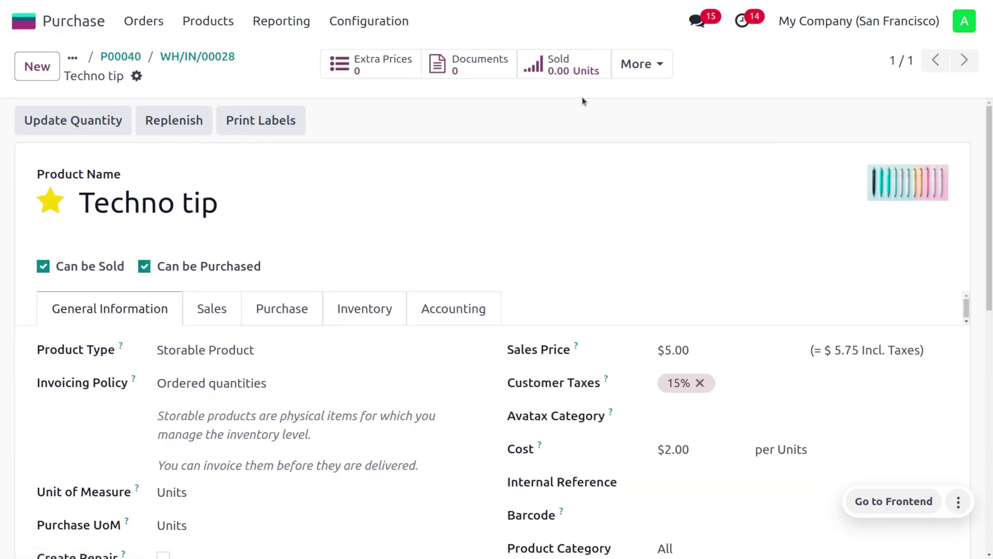
{"action": "left_click", "coordinate": [638, 75]}
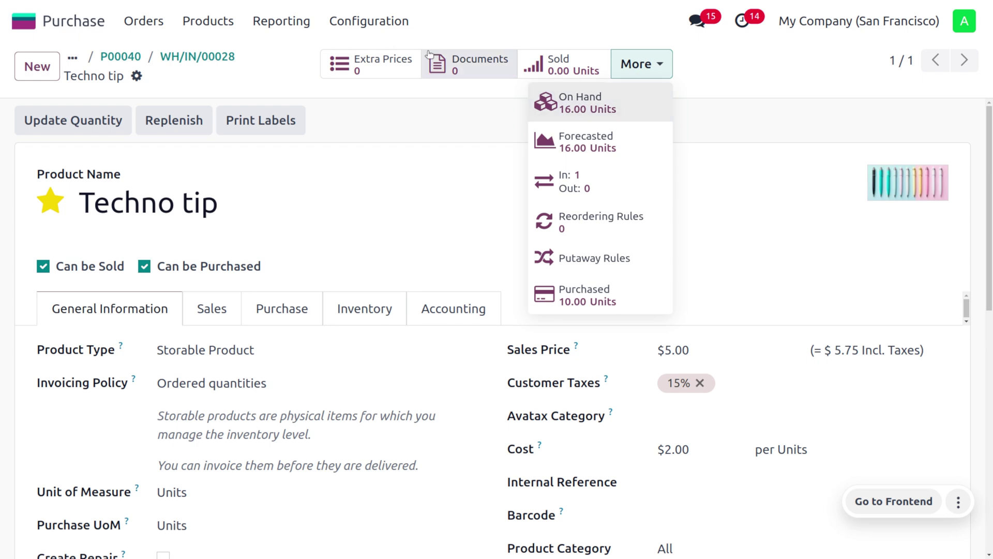
{"action": "left_click", "coordinate": [264, 47]}
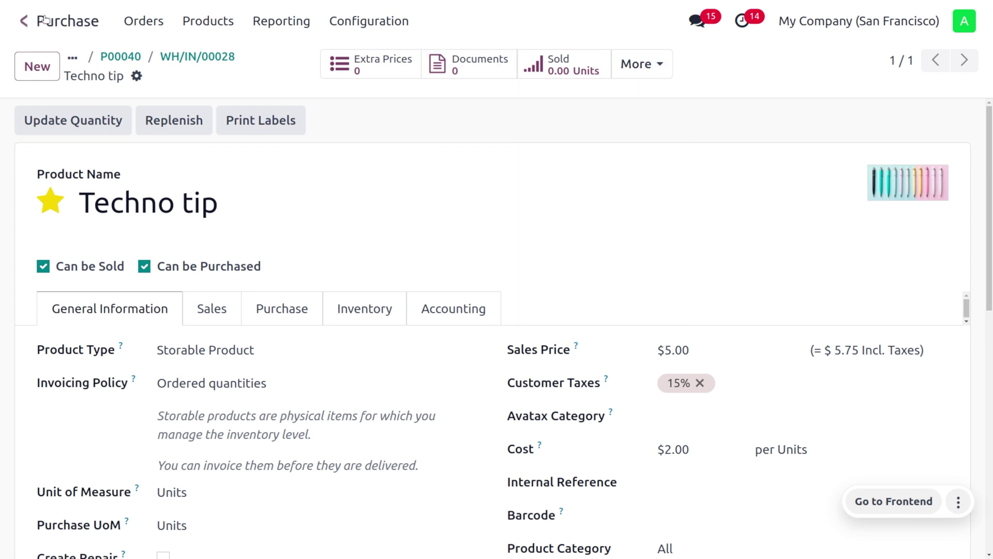
- Switch to the Sales app and create a new quotation with Deco Addict as the customer
{"action": "left_click", "coordinate": [23, 21]}
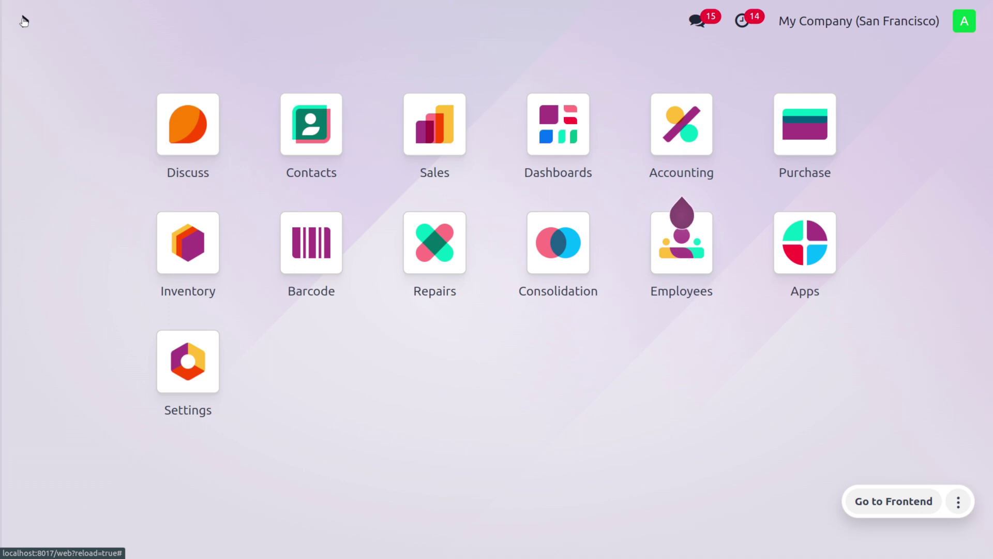
{"action": "type", "text": "sa"}
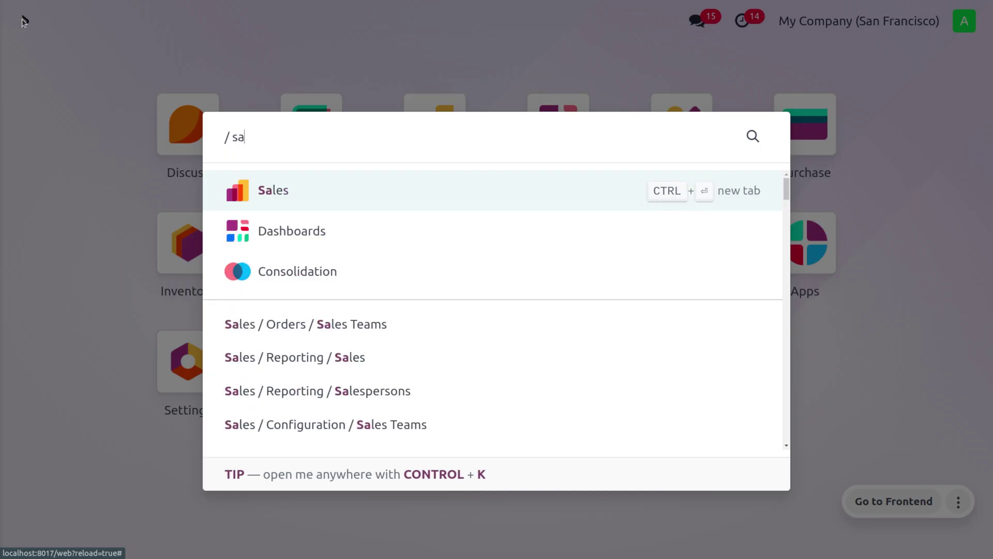
{"action": "key", "text": "Return"}
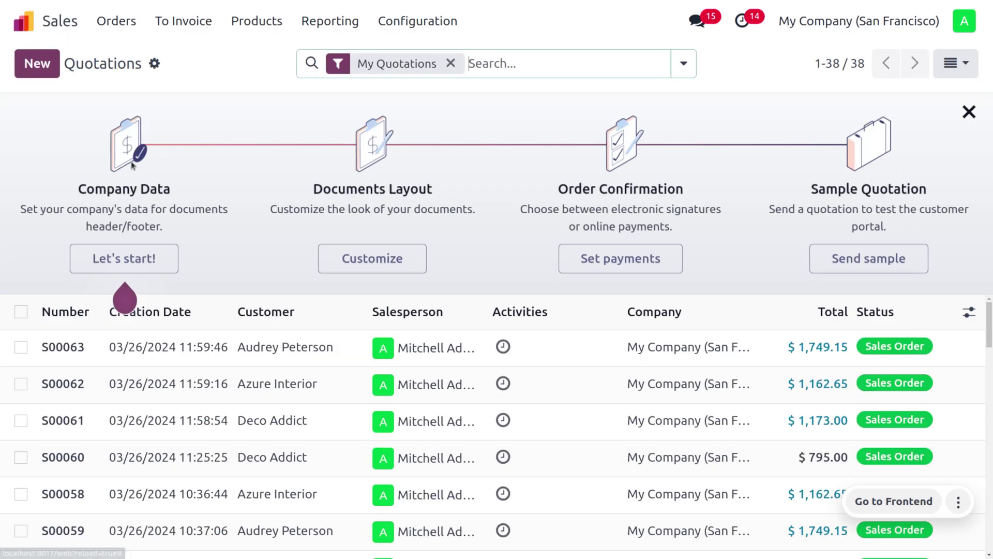
{"action": "left_click", "coordinate": [53, 65]}
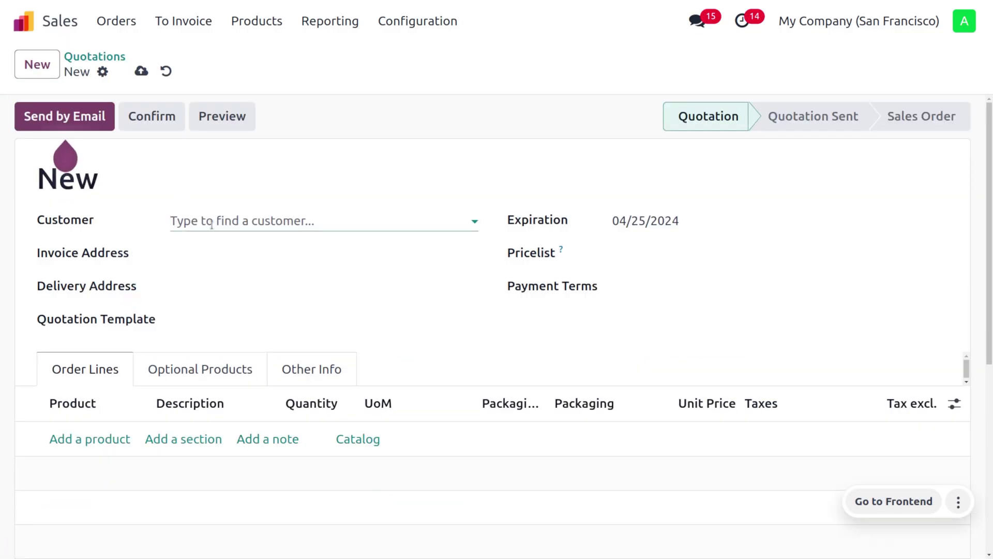
{"action": "left_click", "coordinate": [200, 220]}
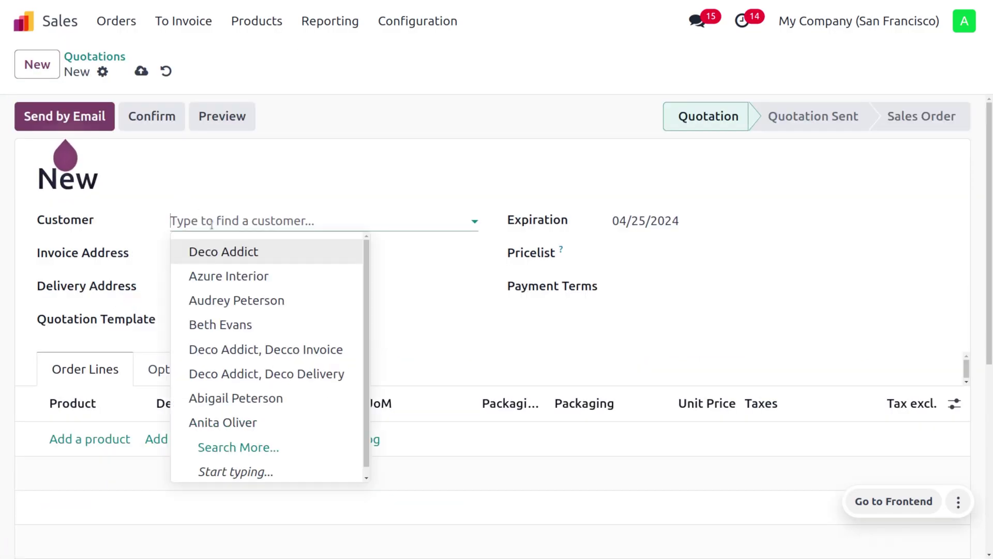
{"action": "left_click", "coordinate": [236, 258]}
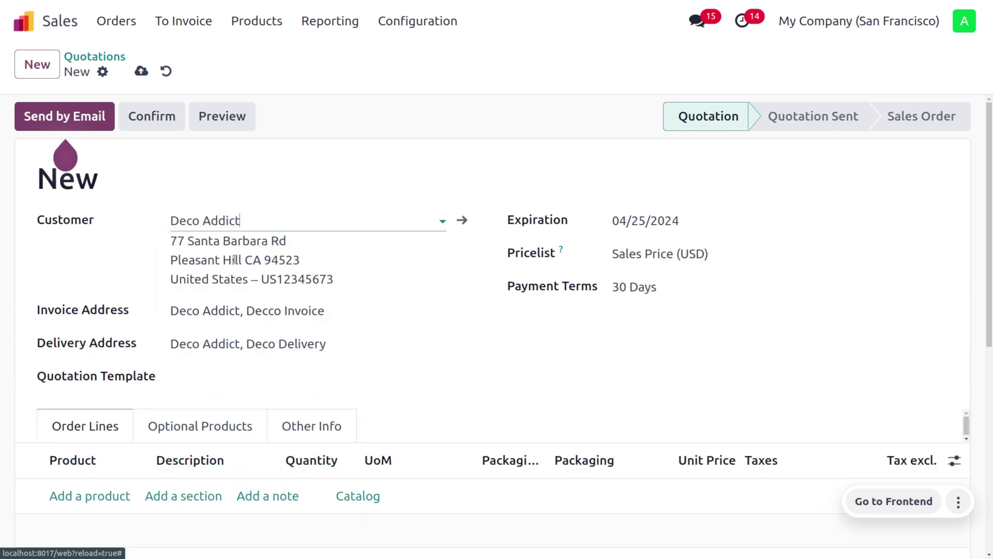
- Add a Techno tip order line with quantity 20 to the quotation
{"action": "left_click", "coordinate": [92, 496]}
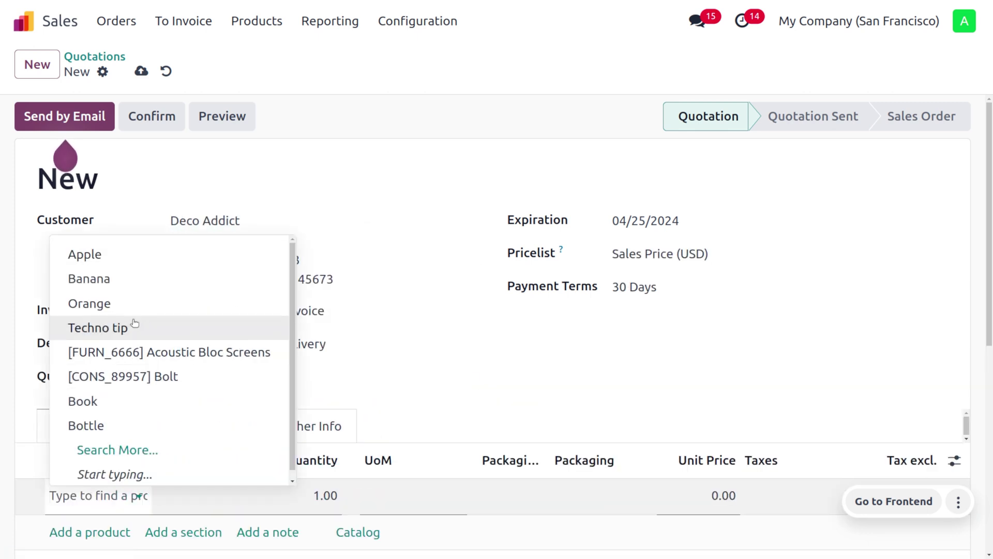
{"action": "left_click", "coordinate": [134, 325]}
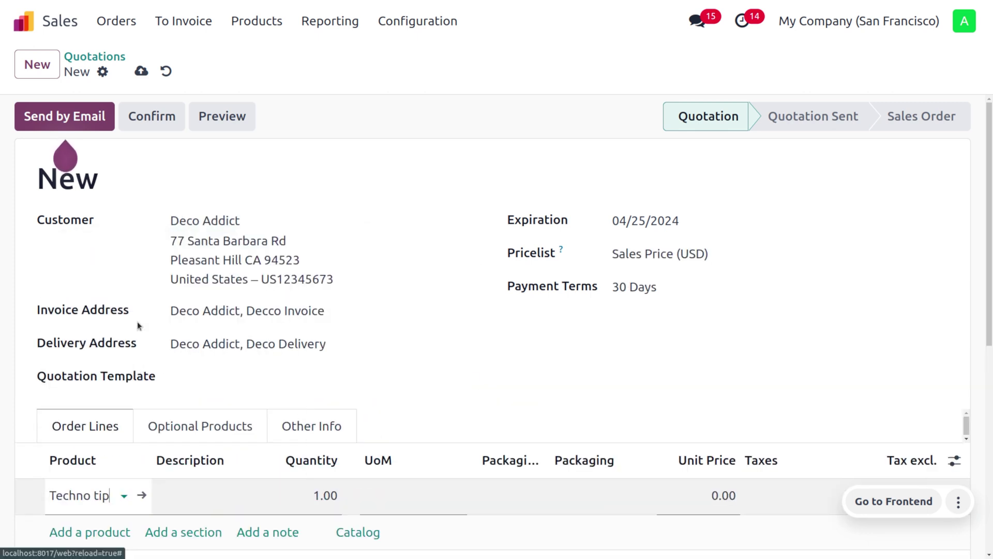
{"action": "left_click", "coordinate": [311, 499]}
{"action": "type", "text": "20"}
{"action": "left_click", "coordinate": [637, 124]}
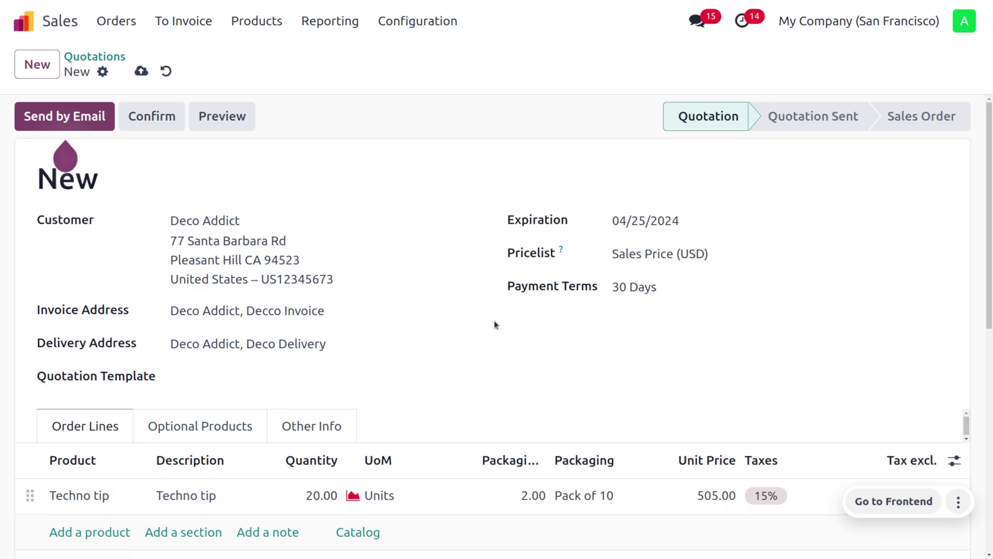
- Check the forecasted stock and availability of the Techno tip order line
{"action": "scroll", "coordinate": [494, 320], "scroll_direction": "down", "scroll_amount": 3}
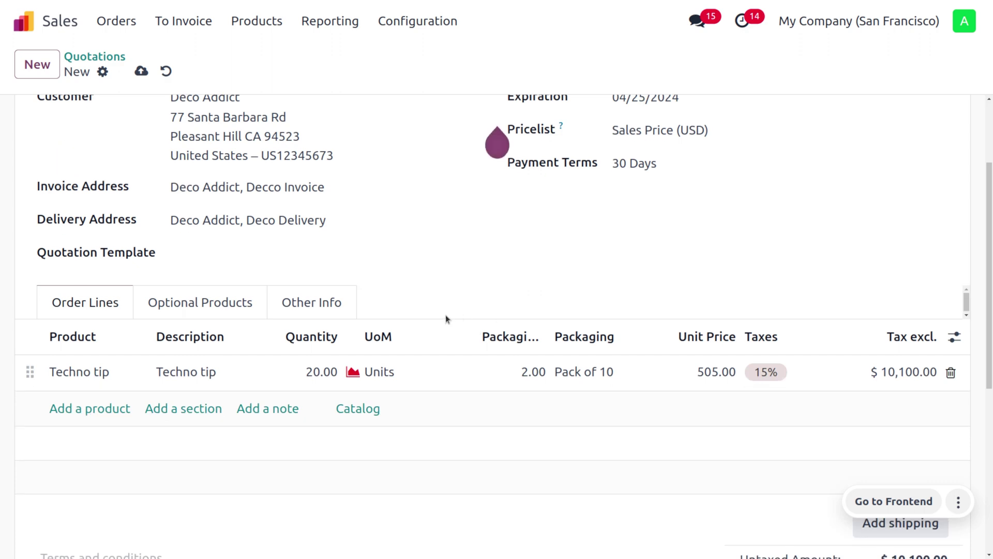
{"action": "left_click", "coordinate": [353, 373]}
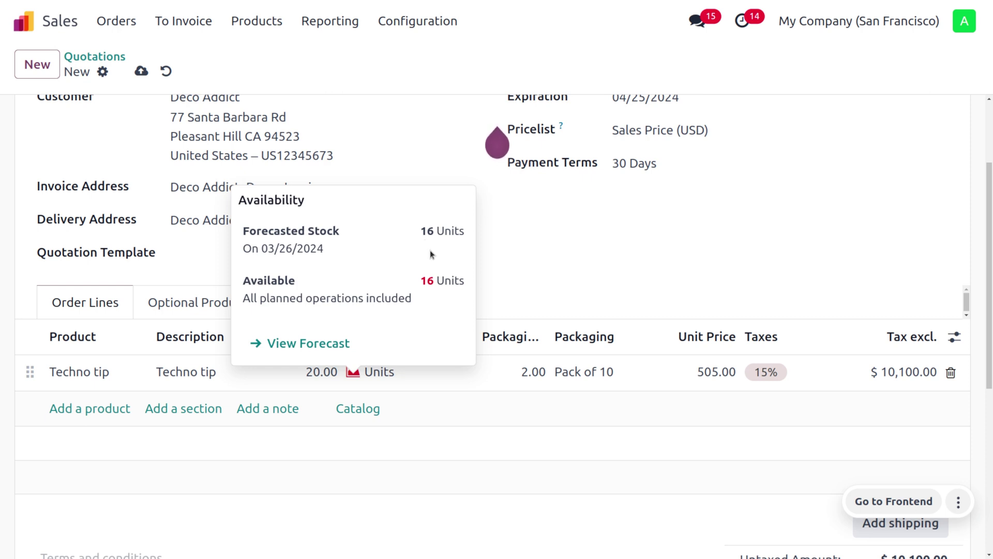
{"action": "left_click", "coordinate": [628, 259]}
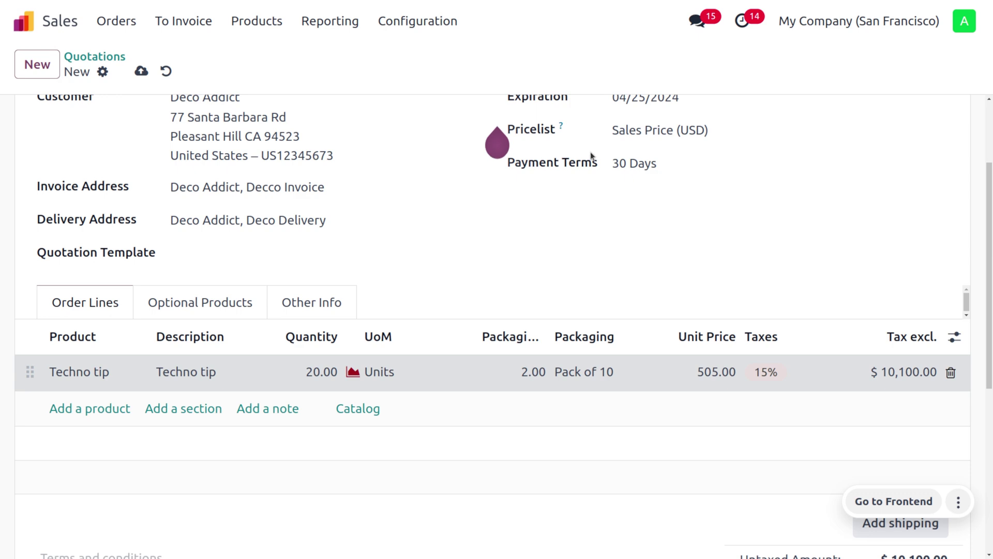
- Clear the quotation's pricelist and save the quotation
{"action": "left_click", "coordinate": [720, 135]}
{"action": "key", "text": "BackSpace"}
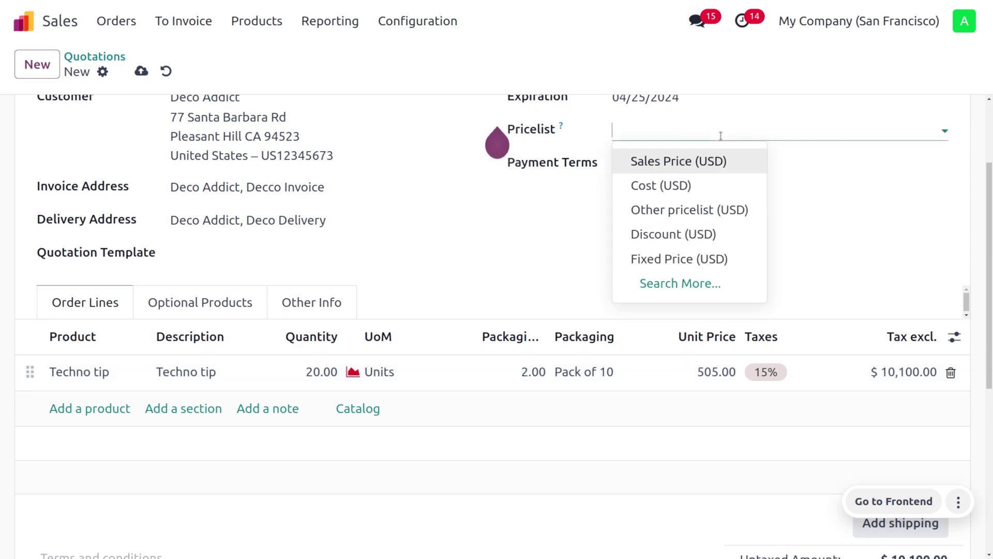
{"action": "left_click", "coordinate": [511, 219]}
{"action": "scroll", "coordinate": [511, 219], "scroll_direction": "up", "scroll_amount": 3}
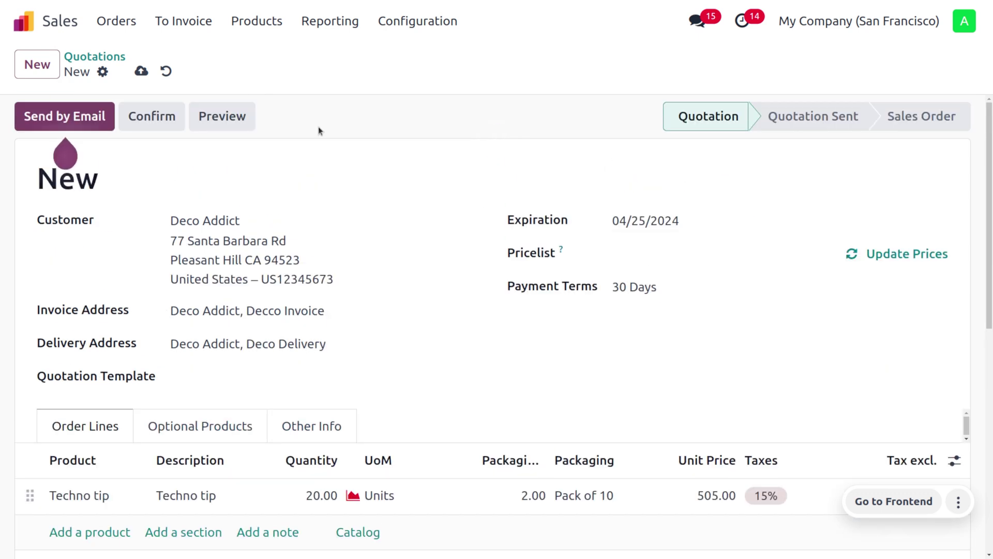
{"action": "left_click", "coordinate": [141, 71]}
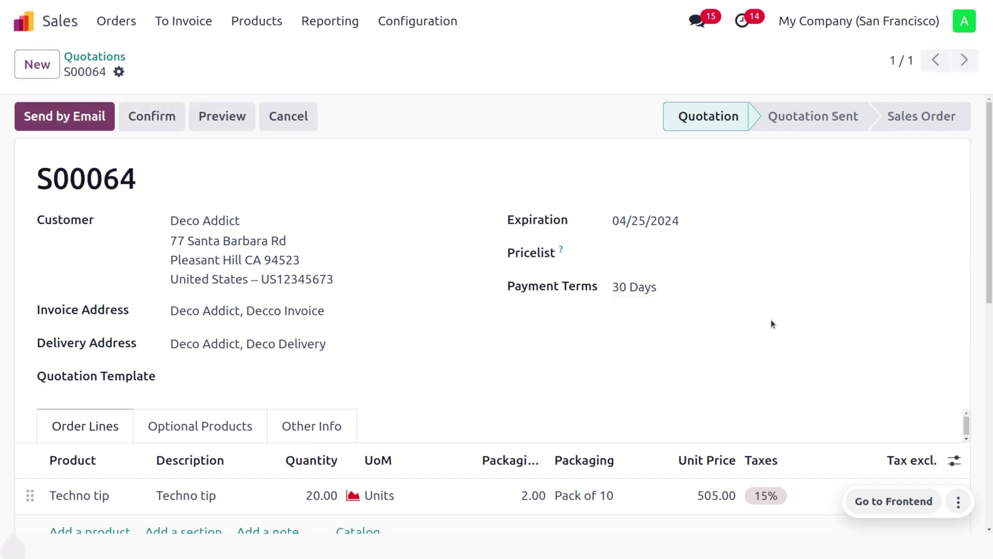
- Set the saved quotation's pricelist to Sales Price (USD)
{"action": "left_click", "coordinate": [743, 259]}
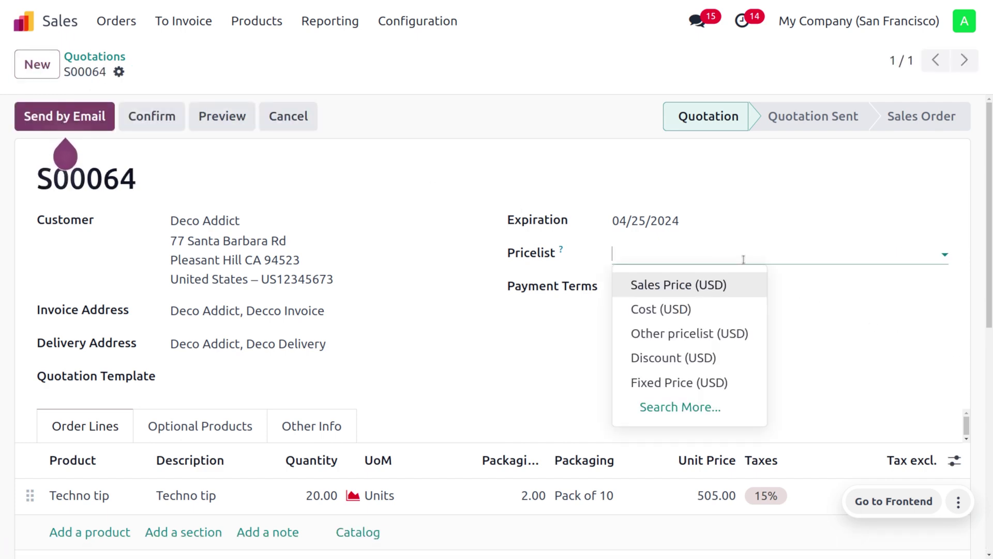
{"action": "left_click", "coordinate": [500, 161]}
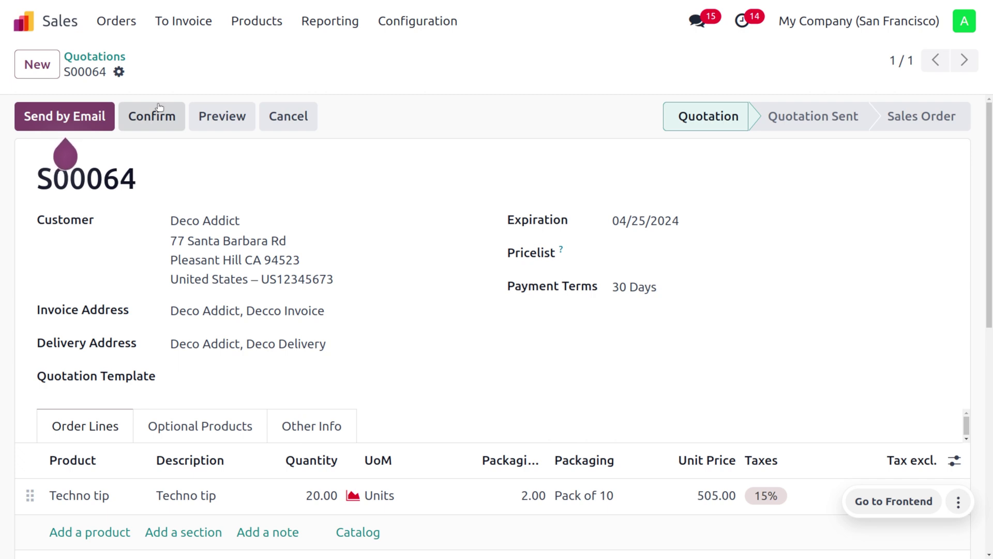
{"action": "left_click", "coordinate": [787, 258]}
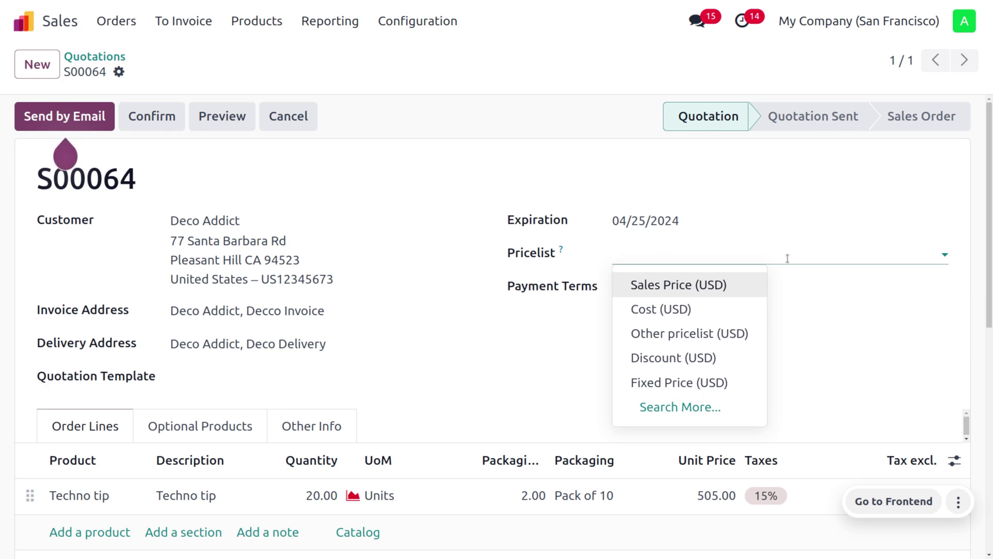
{"action": "left_click", "coordinate": [708, 294]}
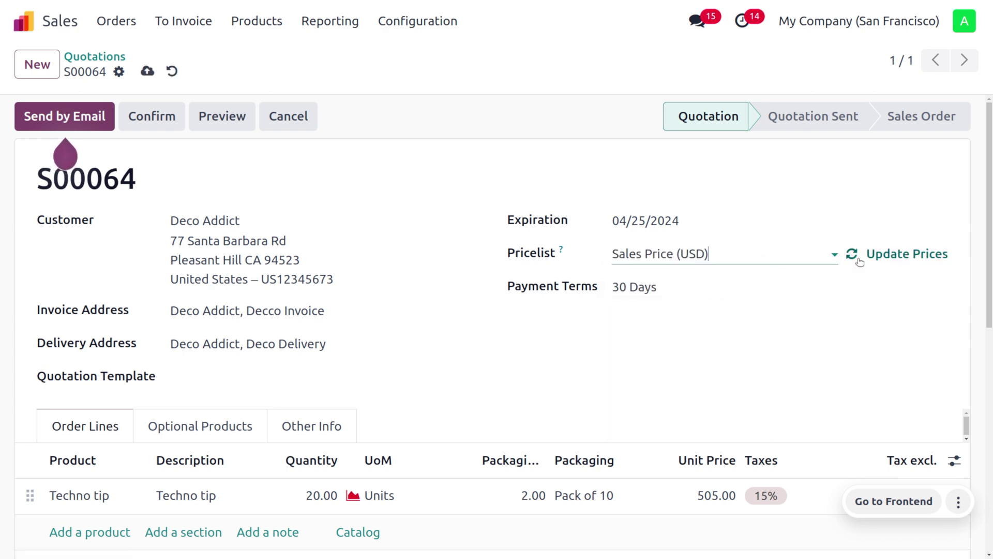
- Remove the Sales Price (USD) pricelist and update the product prices on the quotation, accepting the confirmation
{"action": "key", "text": "BackSpace"}
{"action": "key", "text": "BackSpace"}
{"action": "key", "text": "BackSpace"}
{"action": "key", "text": "BackSpace"}
{"action": "key", "text": "BackSpace"}
{"action": "key", "text": "BackSpace"}
{"action": "key", "text": "BackSpace"}
{"action": "key", "text": "BackSpace"}
{"action": "key", "text": "BackSpace"}
{"action": "key", "text": "BackSpace"}
{"action": "key", "text": "BackSpace"}
{"action": "key", "text": "BackSpace"}
{"action": "key", "text": "BackSpace"}
{"action": "key", "text": "BackSpace"}
{"action": "key", "text": "BackSpace"}
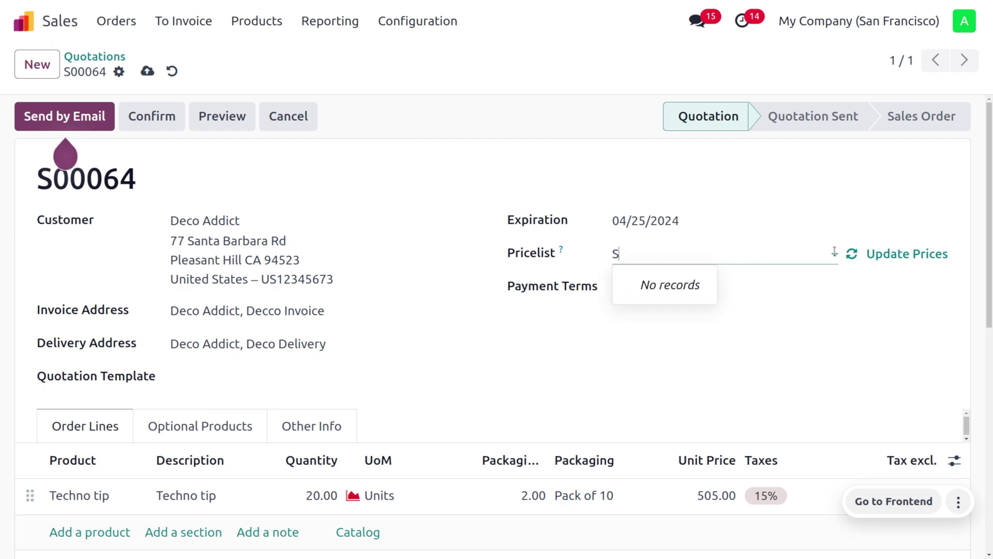
{"action": "key", "text": "BackSpace"}
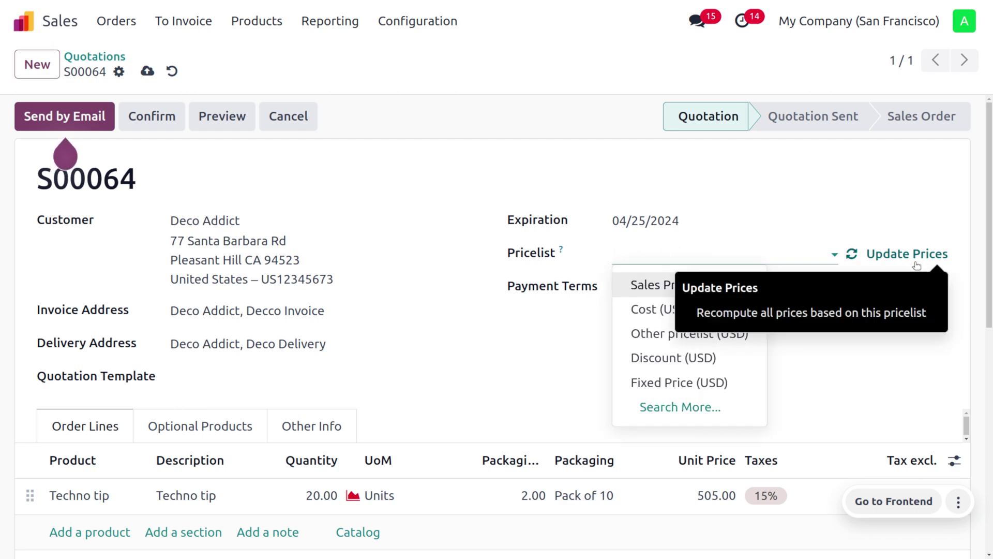
{"action": "left_click", "coordinate": [913, 256]}
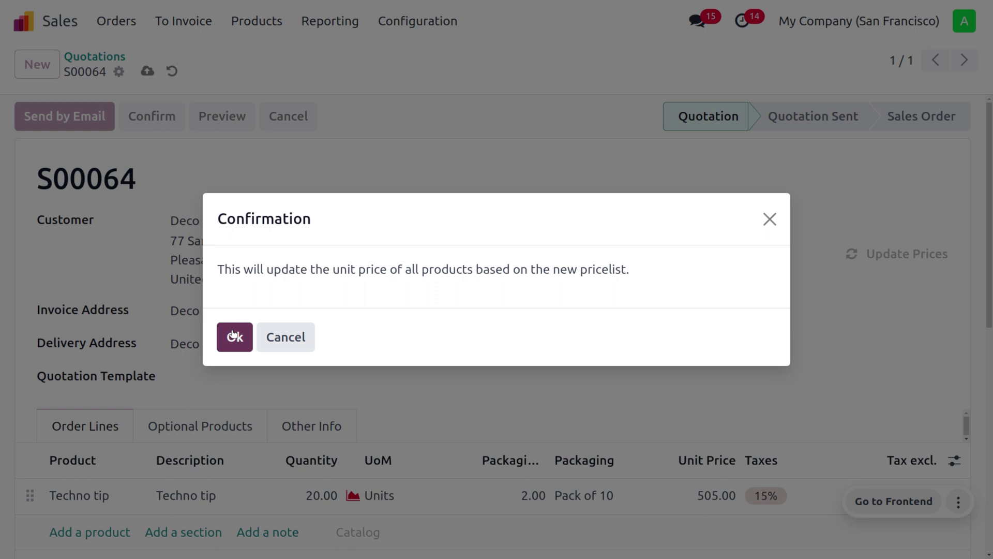
{"action": "left_click", "coordinate": [233, 335]}
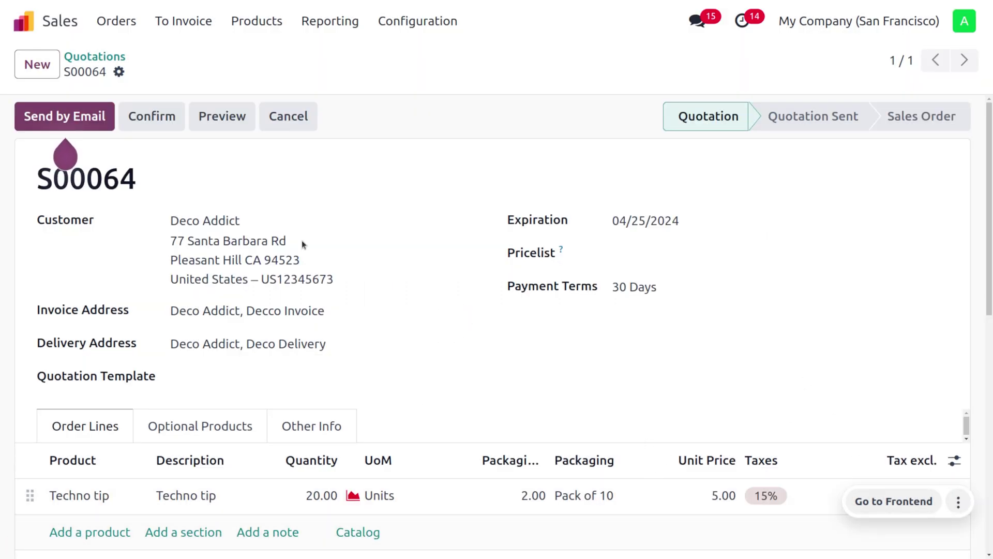
- Confirm the Deco Addict quotation and open its pick transfer from WH/Stock to WH/Output
{"action": "left_click", "coordinate": [163, 119]}
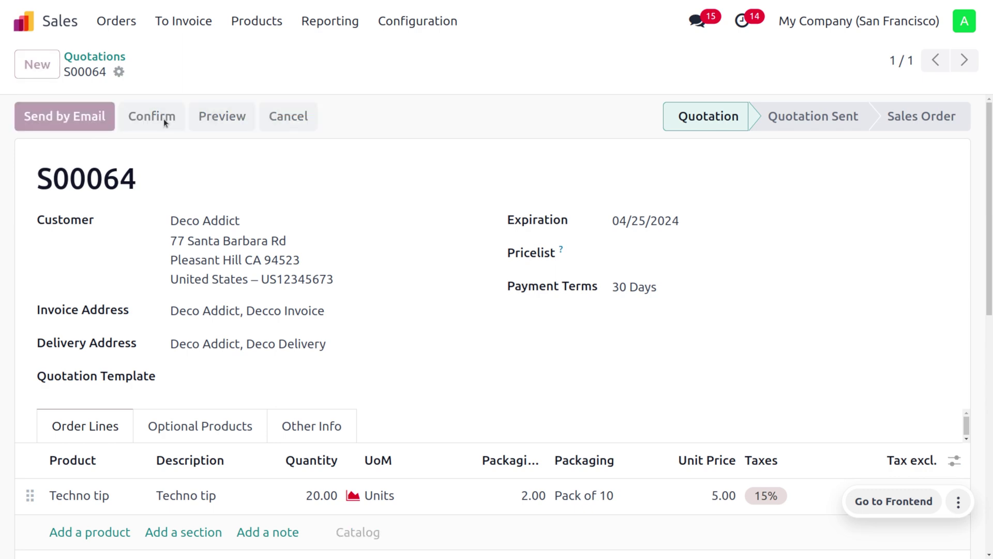
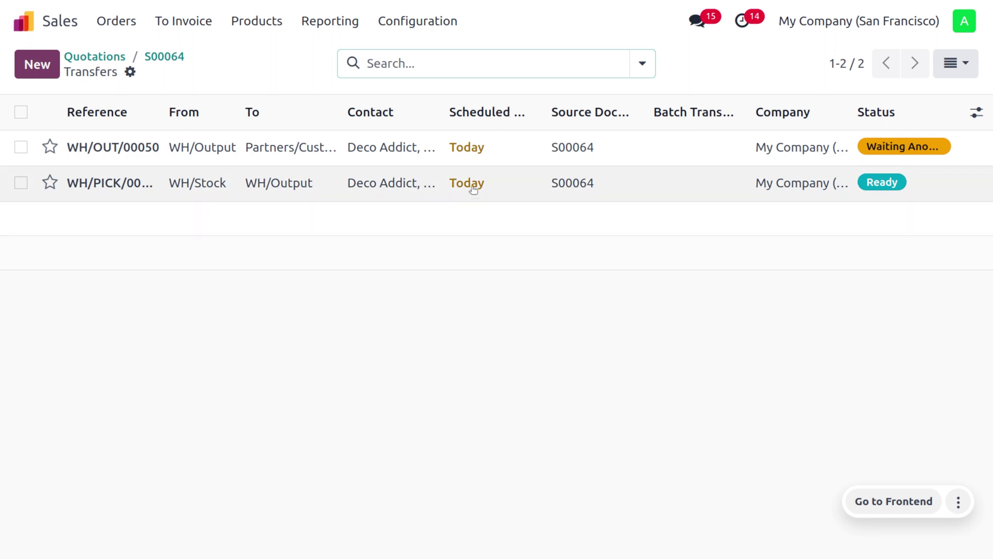
{"action": "left_click", "coordinate": [472, 177]}
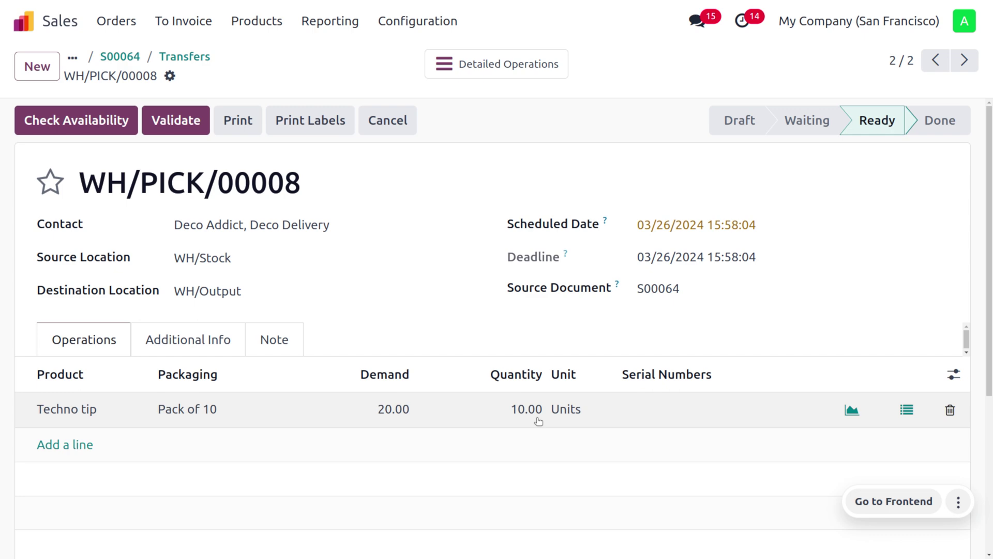
- Check the pick transfer's availability and validate it without creating a backorder
{"action": "left_click", "coordinate": [99, 119]}
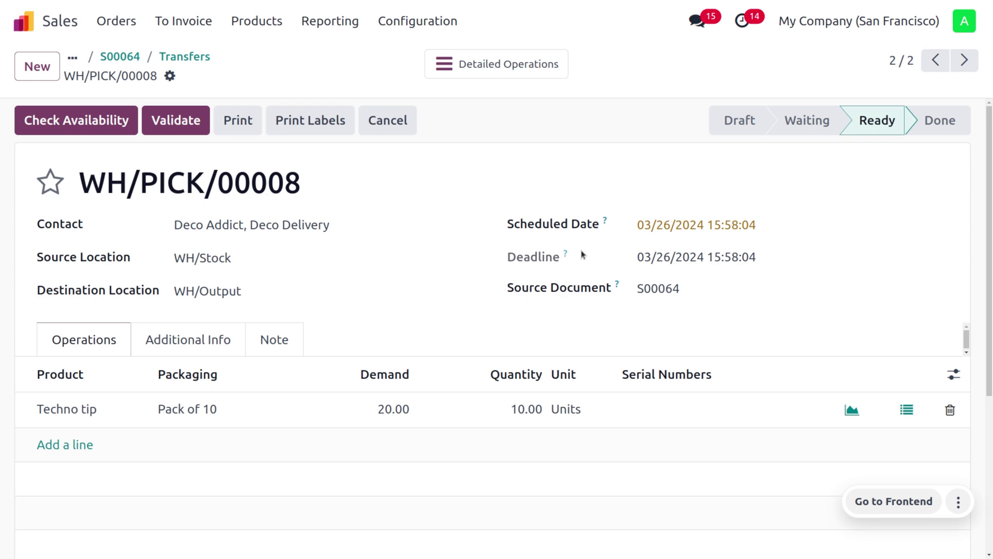
{"action": "left_click", "coordinate": [177, 127]}
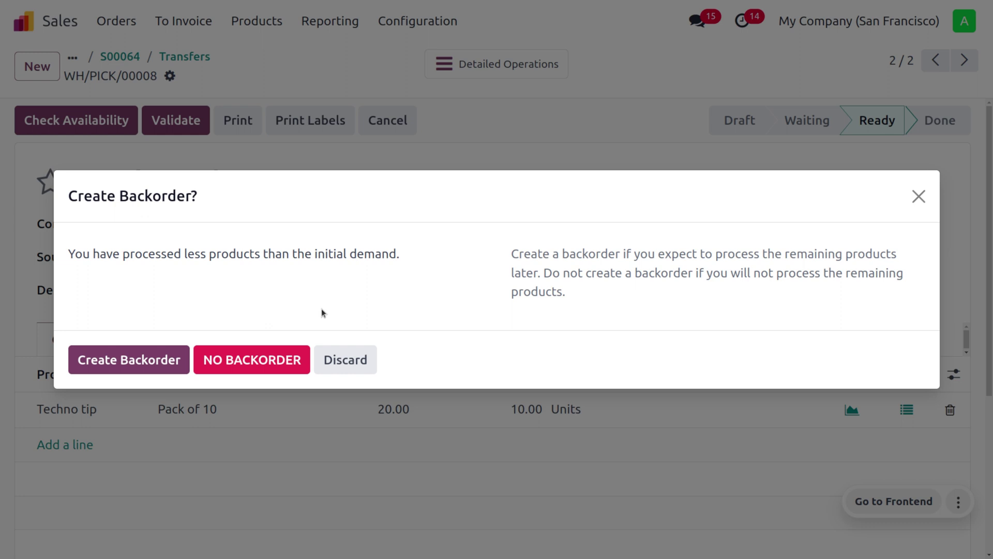
{"action": "left_click", "coordinate": [284, 363]}
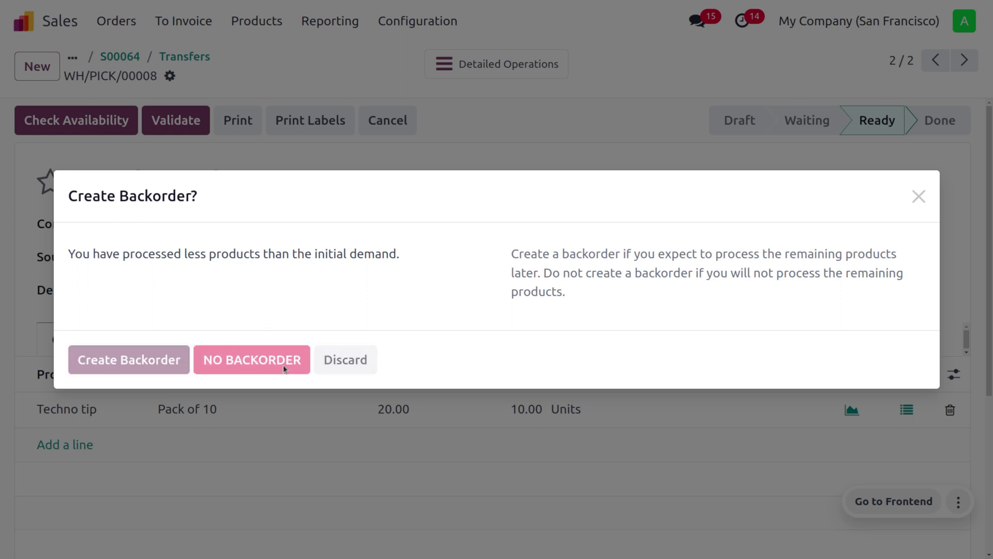
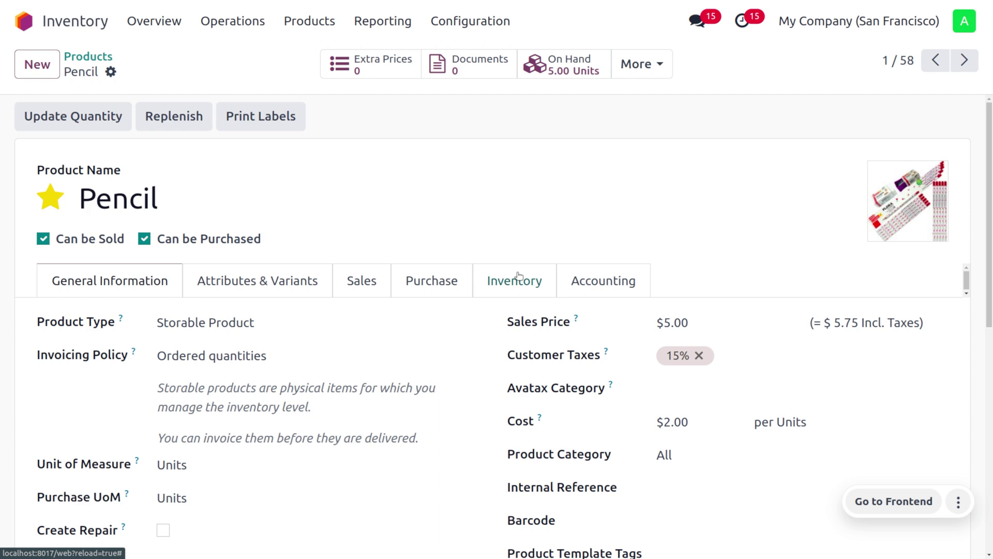
- Review the packaging defined in the Pencil product's inventory settings
{"action": "left_click", "coordinate": [518, 275]}
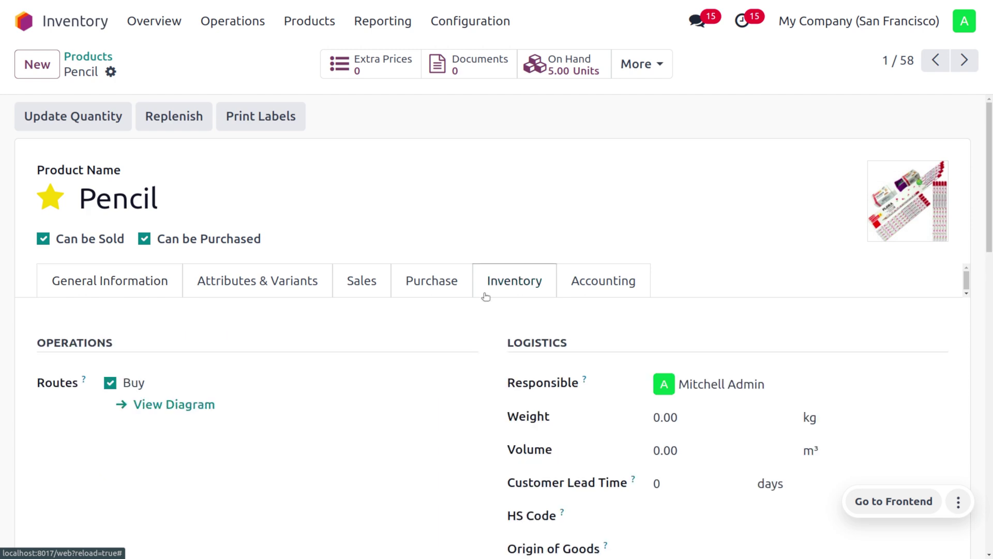
{"action": "scroll", "coordinate": [331, 357], "scroll_direction": "down", "scroll_amount": 2}
{"action": "scroll", "coordinate": [331, 361], "scroll_direction": "down", "scroll_amount": 1}
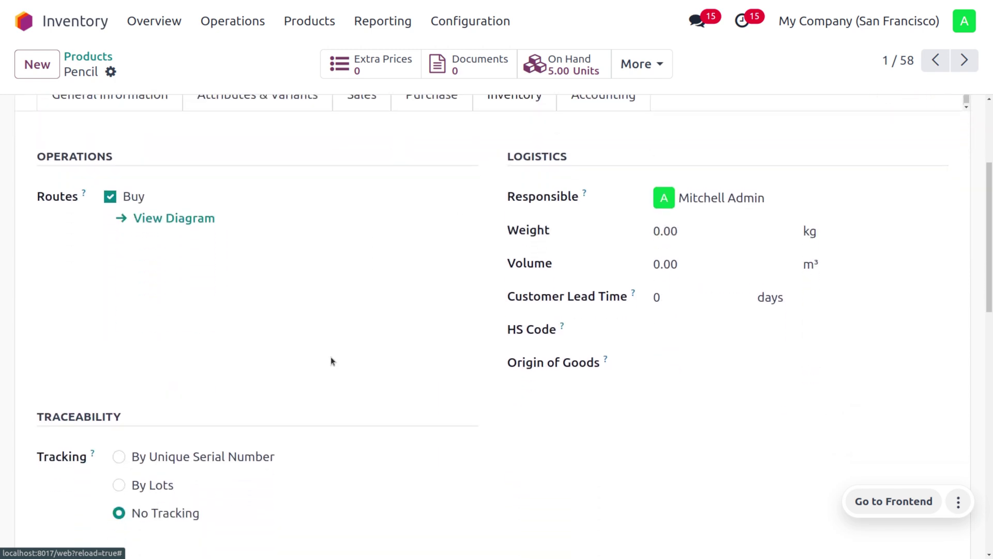
{"action": "scroll", "coordinate": [332, 361], "scroll_direction": "down", "scroll_amount": 5}
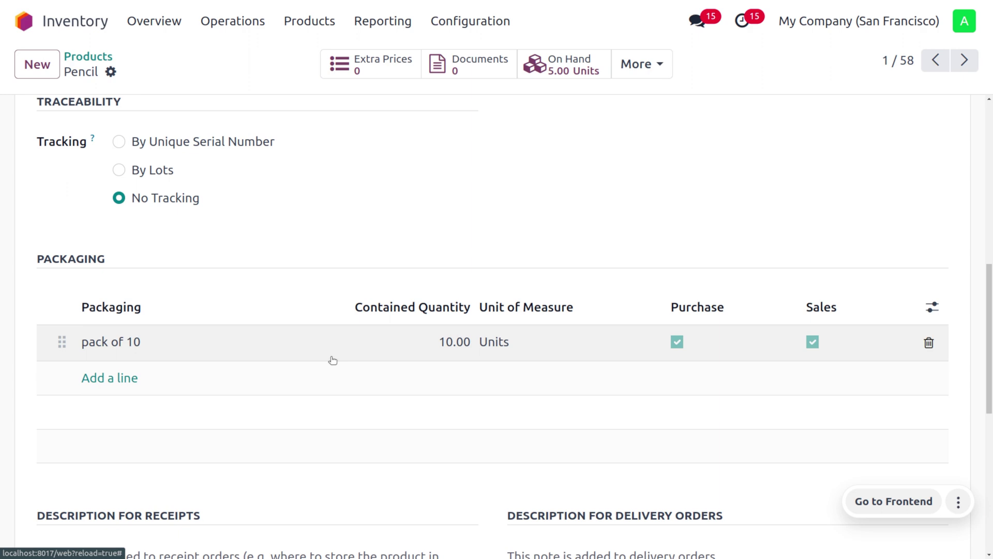
{"action": "scroll", "coordinate": [332, 360], "scroll_direction": "up", "scroll_amount": 6}
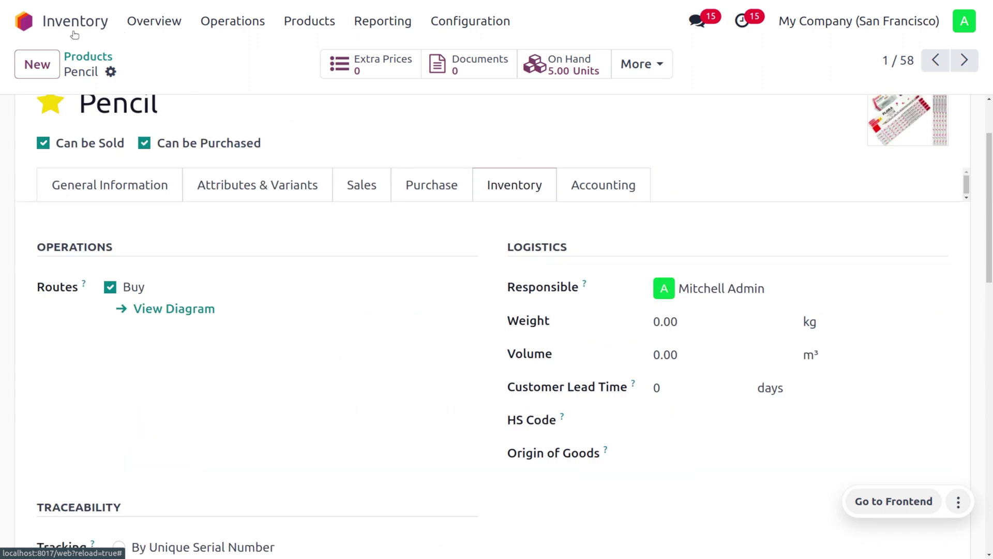
- Create a new request for quotation in the Purchase app and select the vendor by name
{"action": "left_click", "coordinate": [20, 23]}
{"action": "type", "text": "pu"}
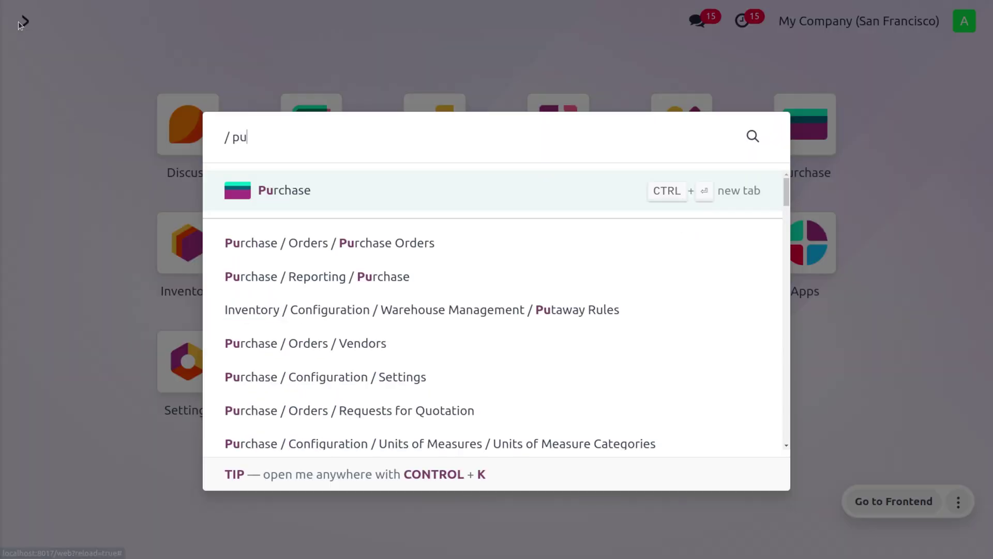
{"action": "key", "text": "Return"}
{"action": "left_click", "coordinate": [37, 63]}
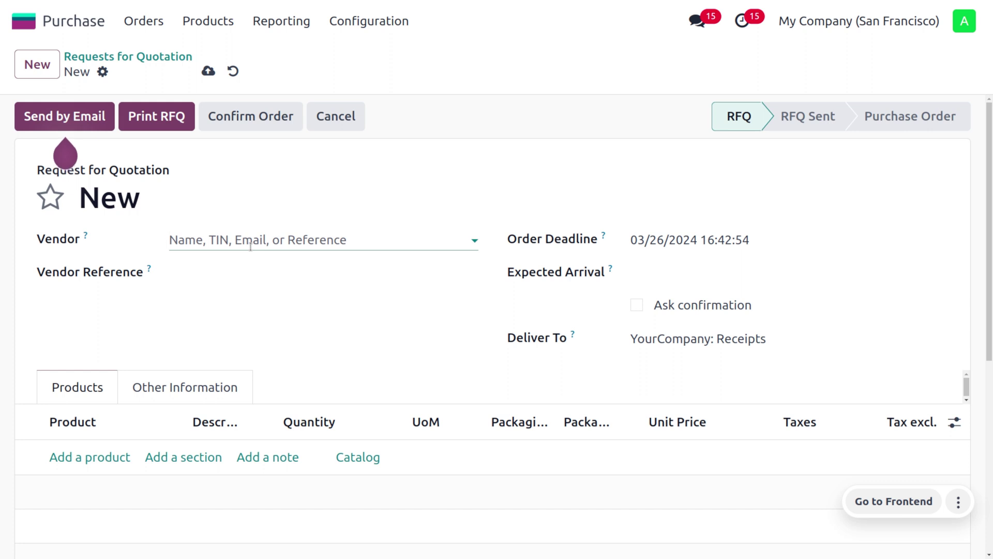
{"action": "left_click", "coordinate": [250, 243]}
{"action": "left_click", "coordinate": [237, 321]}
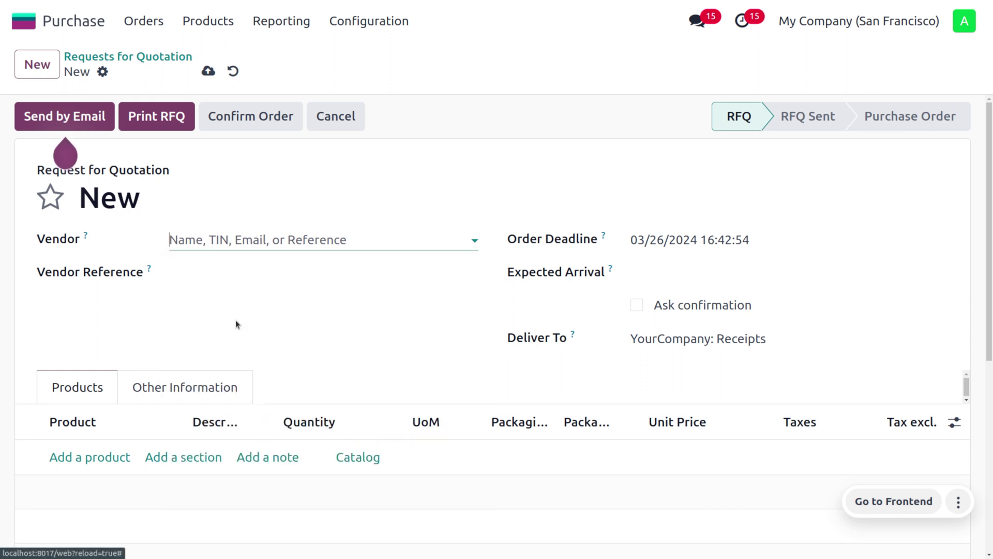
- Add Pencil to the request for quotation with a quantity of 20
{"action": "left_click", "coordinate": [72, 458]}
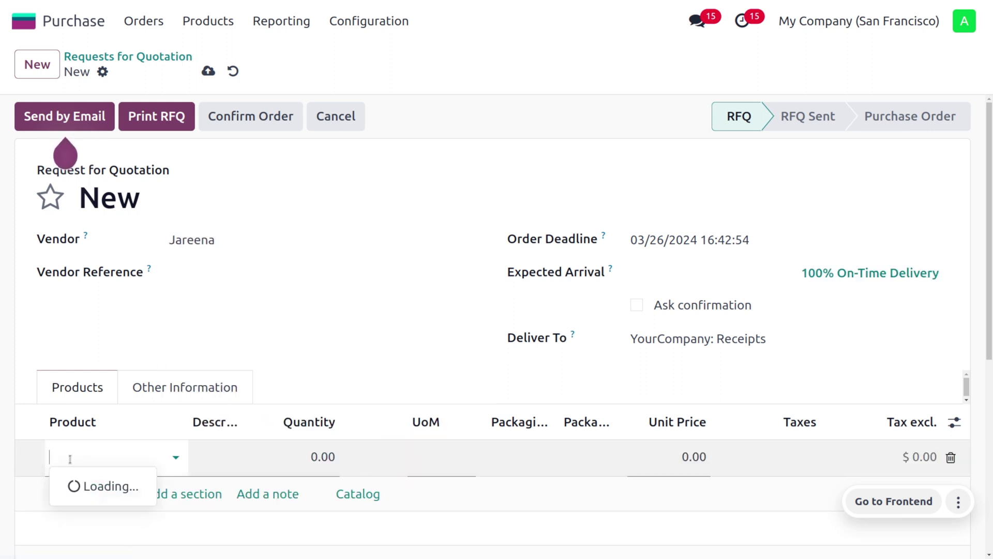
{"action": "left_click", "coordinate": [130, 217]}
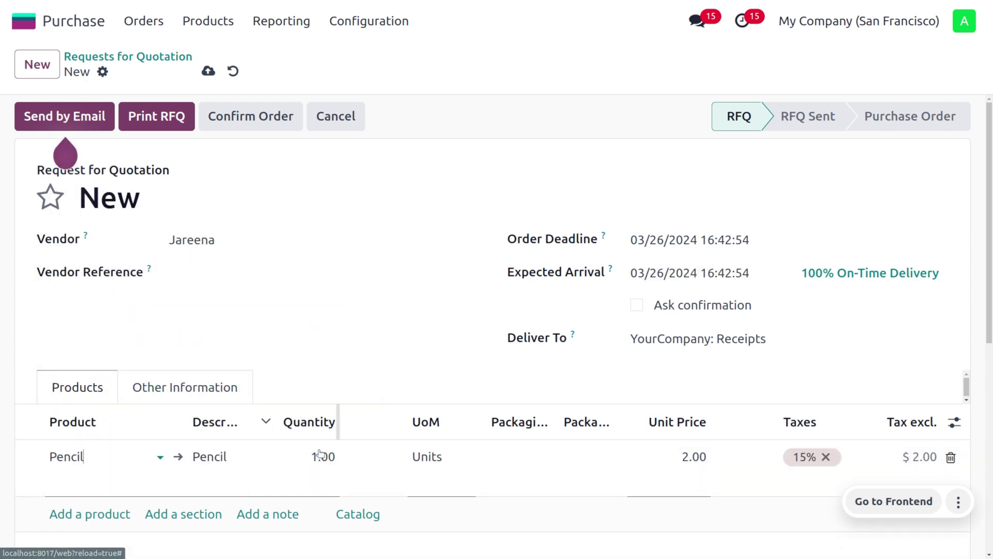
{"action": "left_click", "coordinate": [334, 472]}
{"action": "type", "text": "20"}
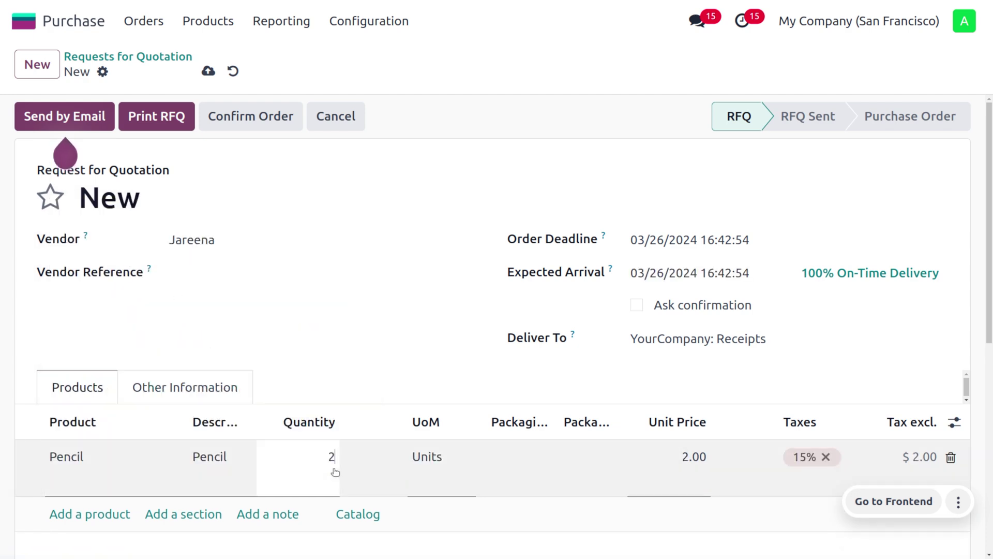
{"action": "left_click", "coordinate": [474, 303]}
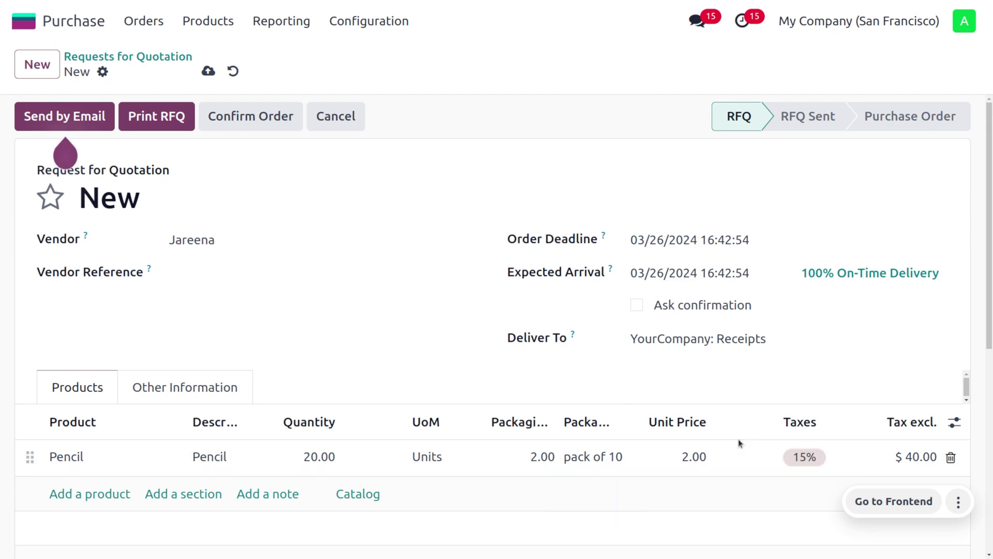
- Confirm the Pencil purchase order and validate its receipt into WH/Stock
{"action": "left_click", "coordinate": [224, 119]}
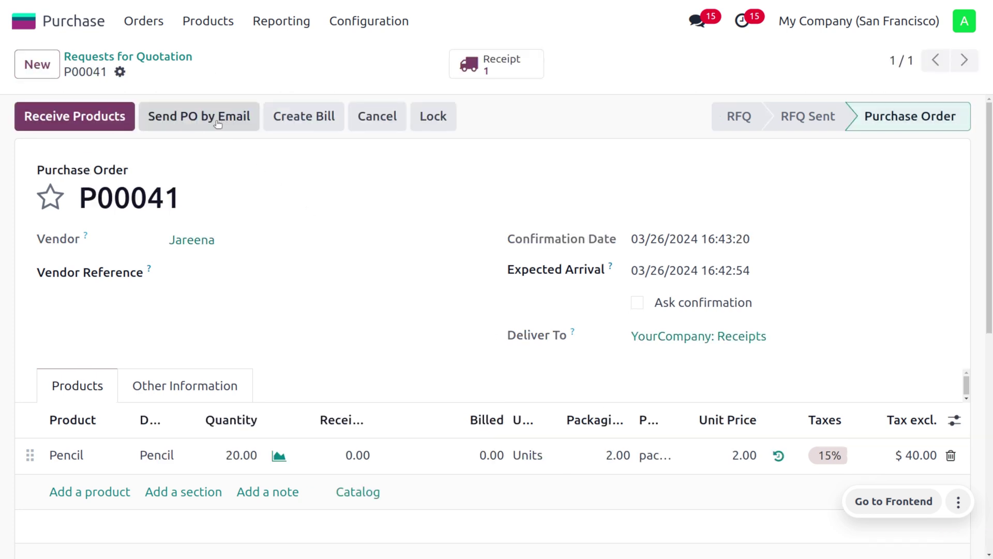
{"action": "left_click", "coordinate": [91, 115]}
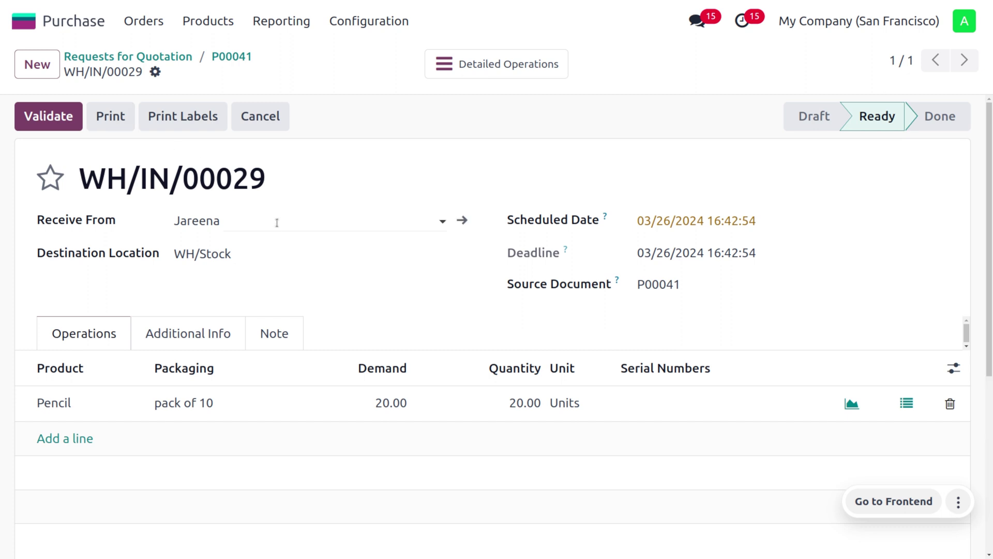
{"action": "left_click", "coordinate": [59, 126]}
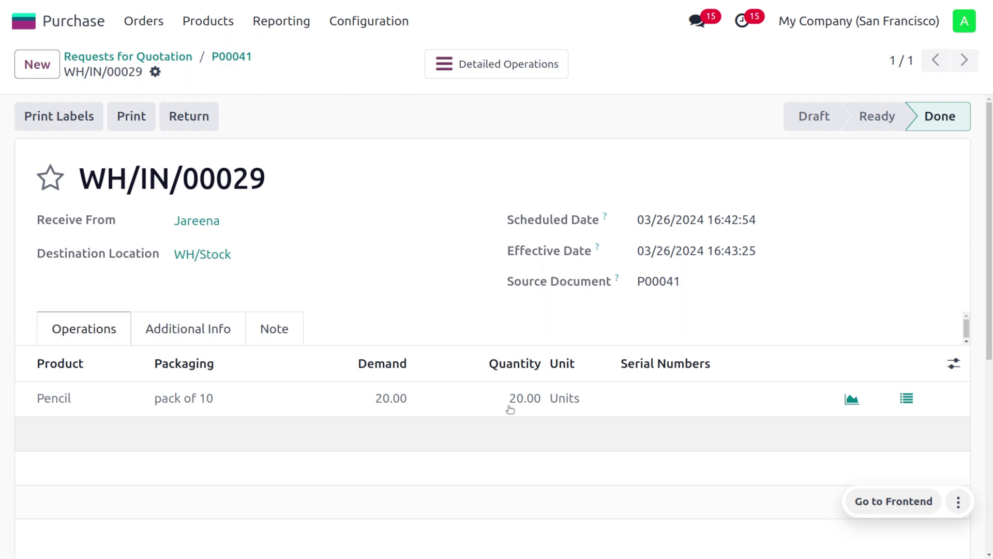
- Open the Pencil product from the receipt's stock move and check its on-hand and forecasted quantities
{"action": "left_click", "coordinate": [51, 403]}
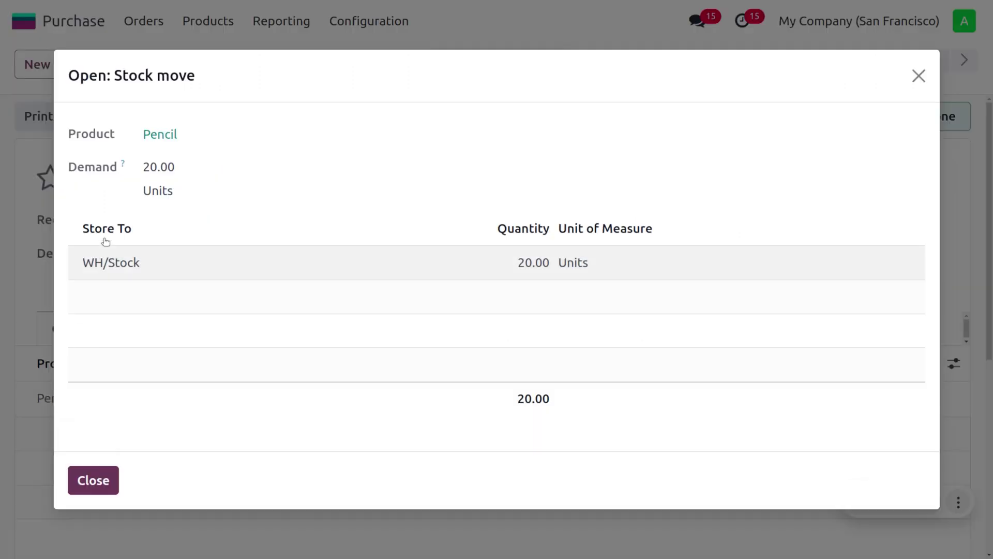
{"action": "left_click", "coordinate": [152, 133]}
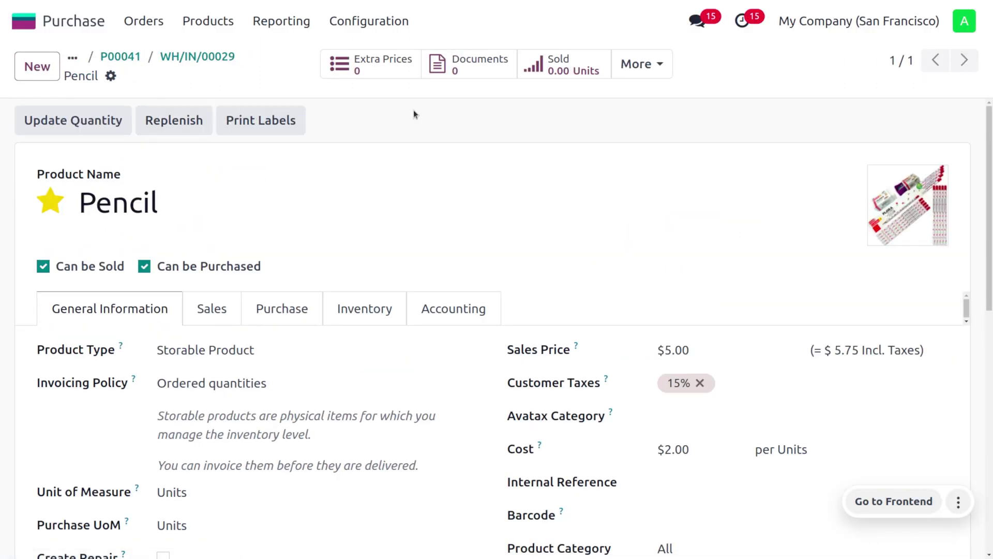
{"action": "left_click", "coordinate": [670, 55]}
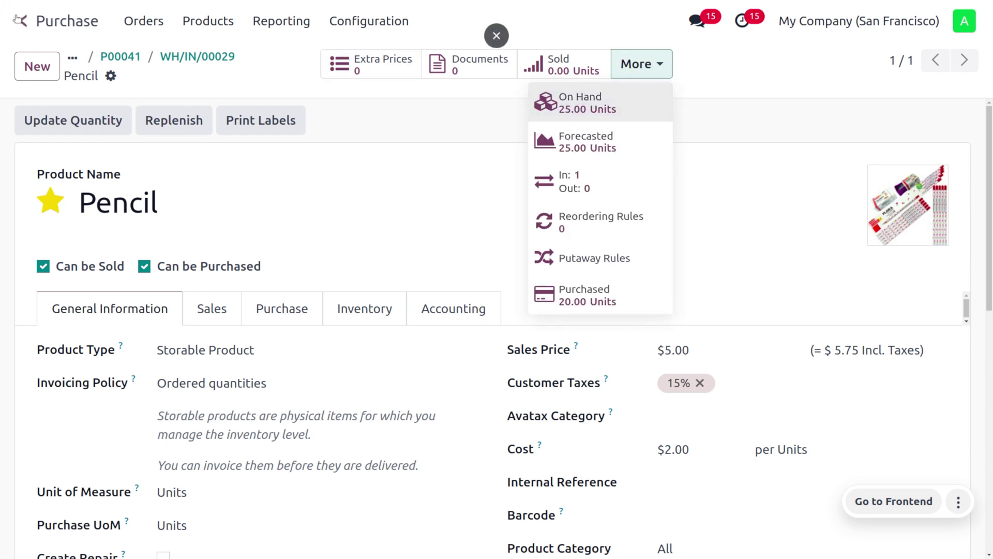
- Create a new quotation in the Sales app for the customer Deco Addict, Decco Invoice
{"action": "left_click", "coordinate": [18, 20]}
{"action": "type", "text": "sa"}
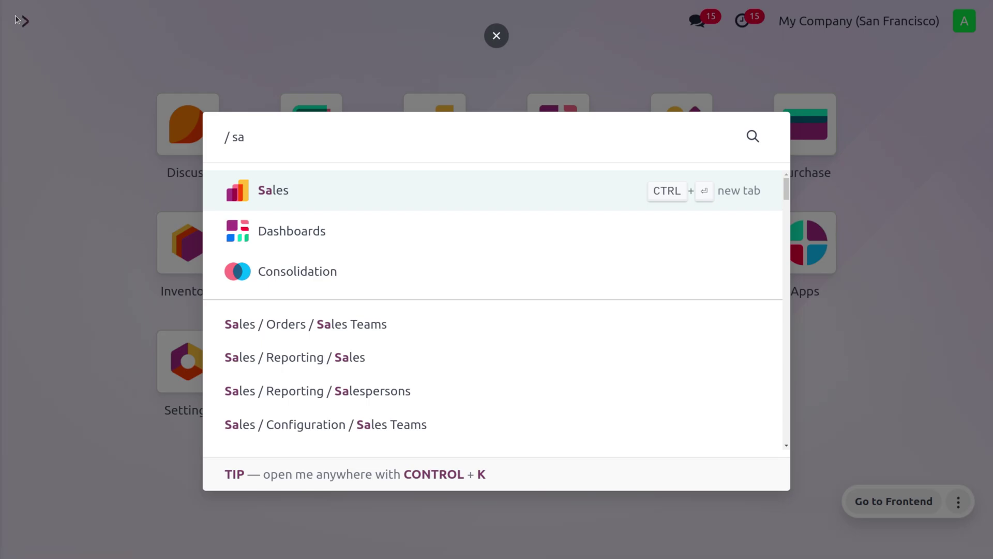
{"action": "key", "text": "Return"}
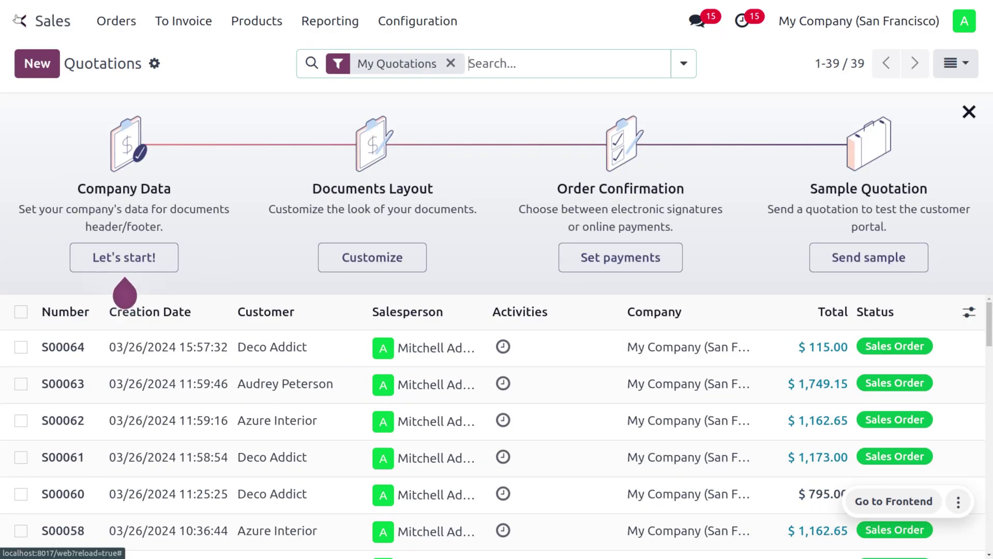
{"action": "left_click", "coordinate": [45, 72]}
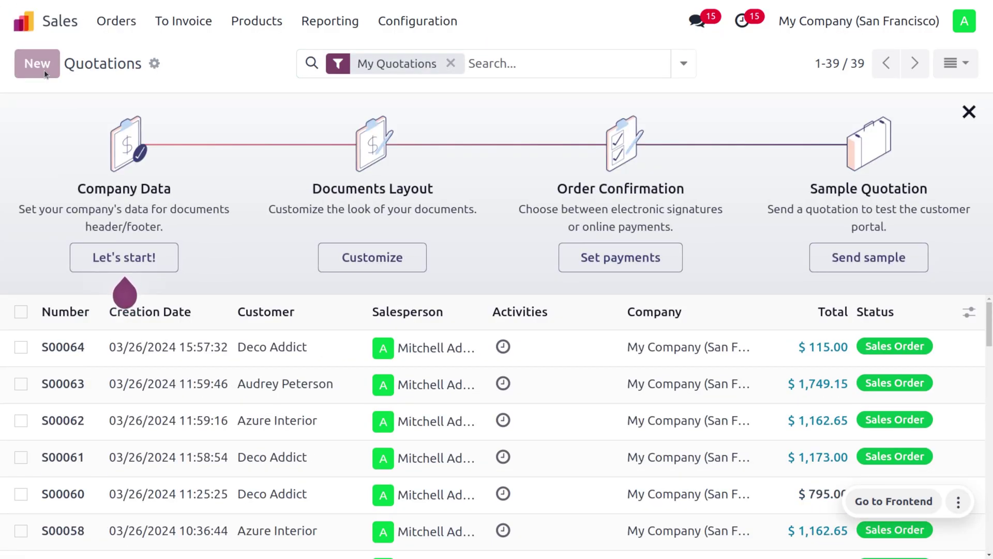
{"action": "left_click", "coordinate": [290, 222]}
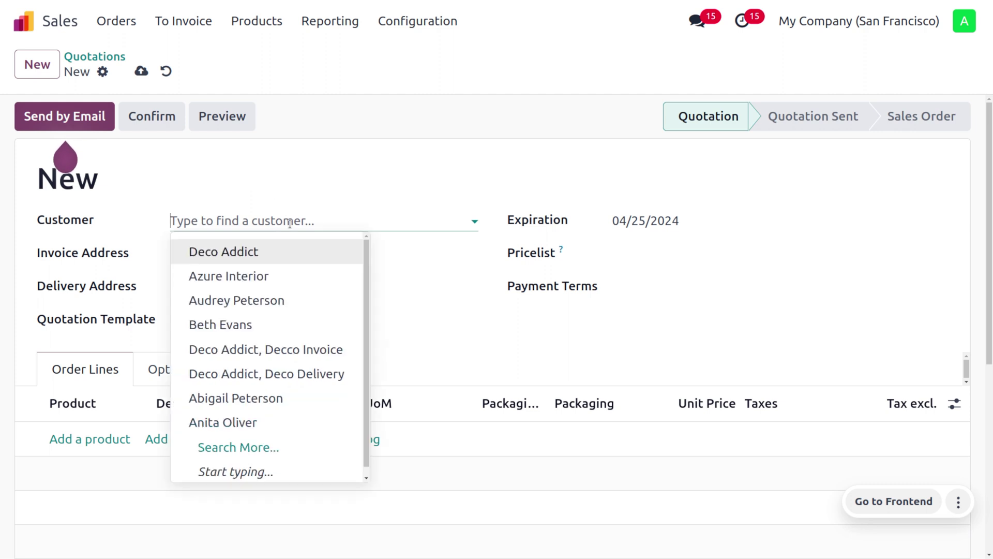
{"action": "left_click", "coordinate": [239, 351]}
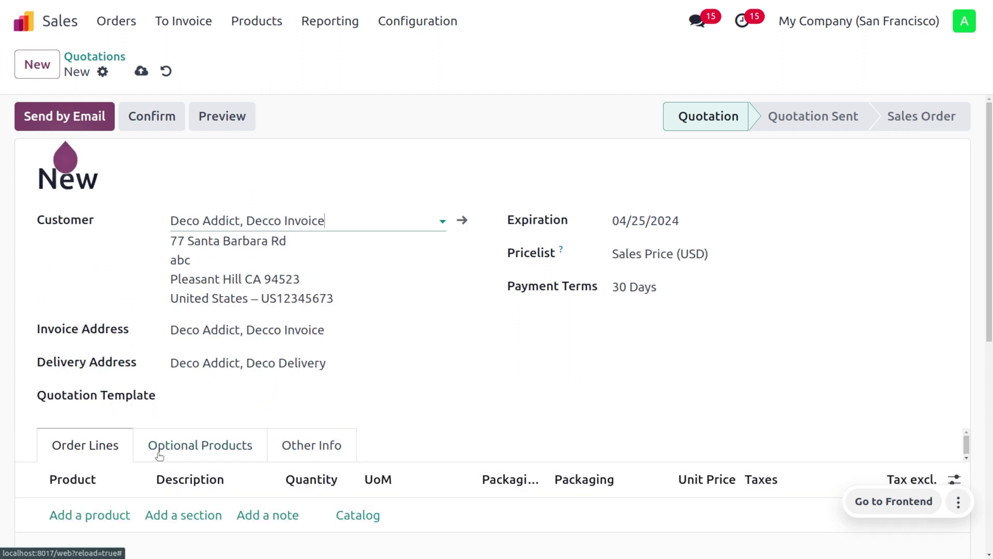
- Add Pencil to the quotation's order lines with a quantity of 30
{"action": "scroll", "coordinate": [158, 453], "scroll_direction": "down", "scroll_amount": 2}
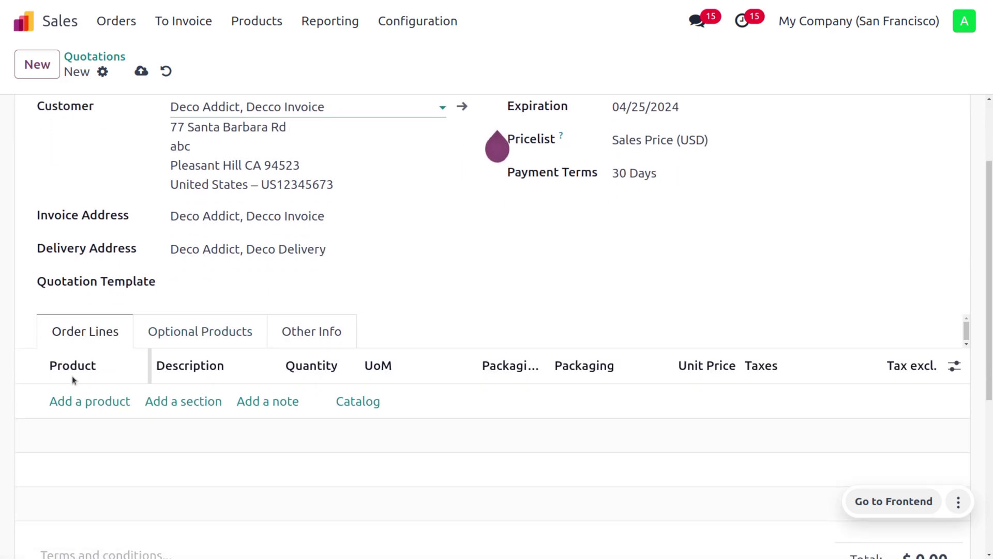
{"action": "left_click", "coordinate": [97, 404]}
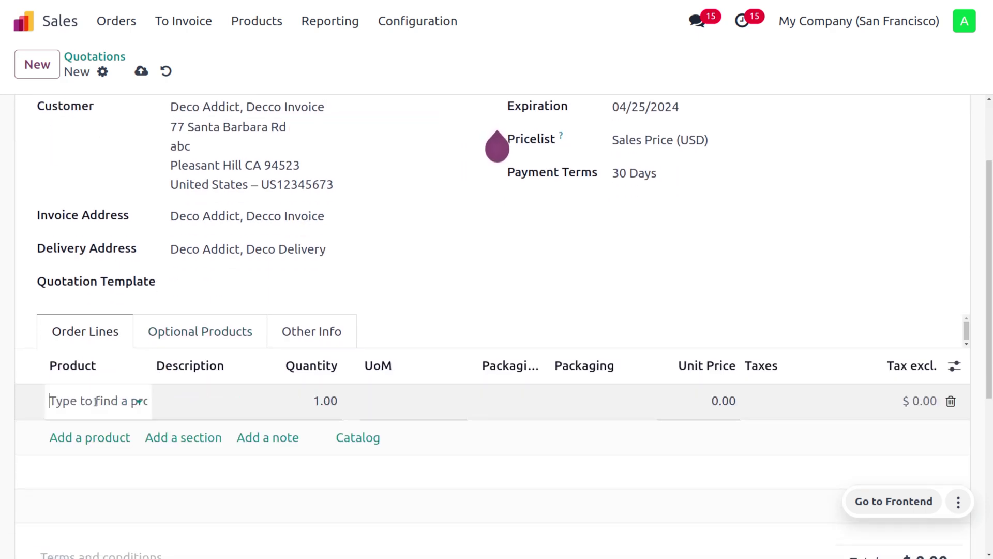
{"action": "left_click", "coordinate": [148, 166]}
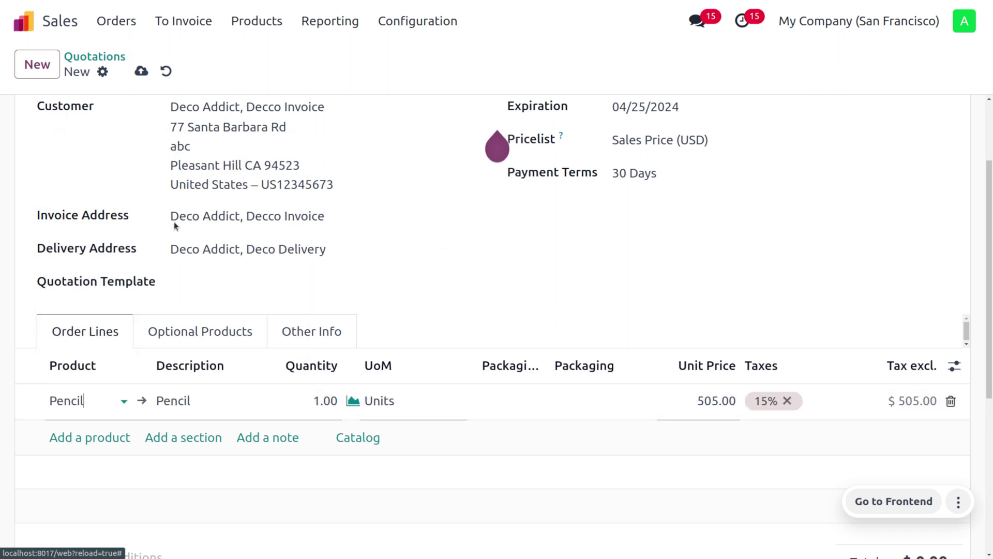
{"action": "left_click", "coordinate": [315, 405]}
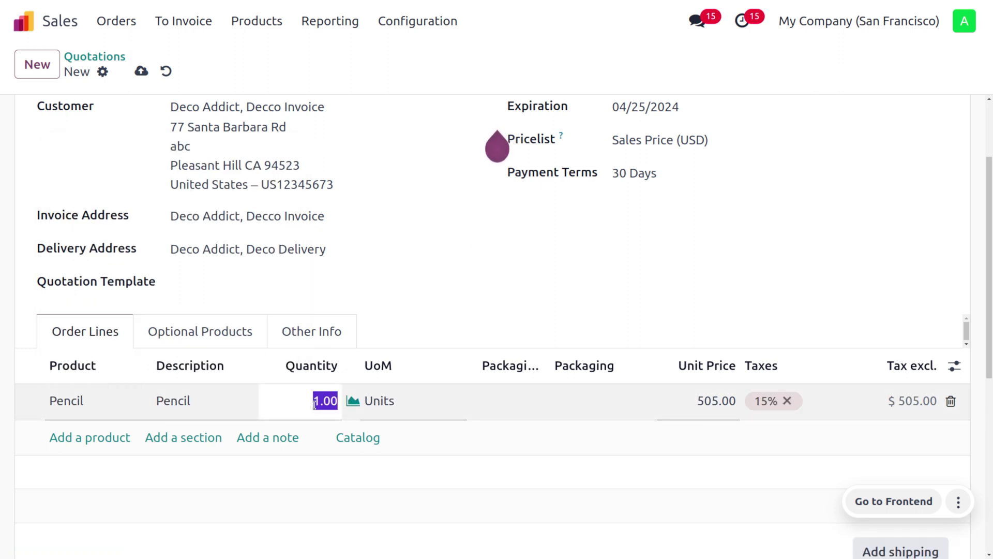
{"action": "type", "text": "30"}
{"action": "left_click", "coordinate": [424, 182]}
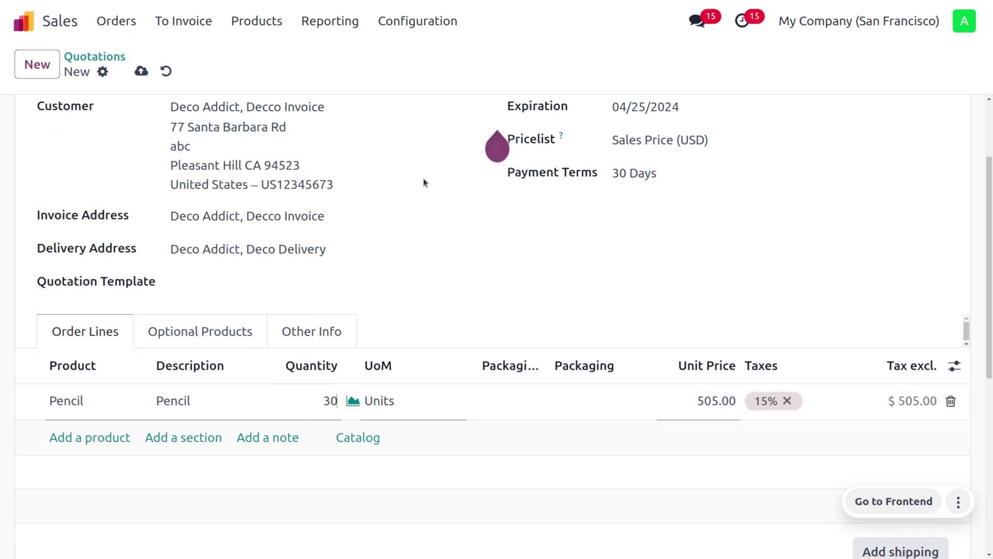
- Clear the quotation's pricelist and update the product prices, accepting the confirmation
{"action": "left_click", "coordinate": [761, 141]}
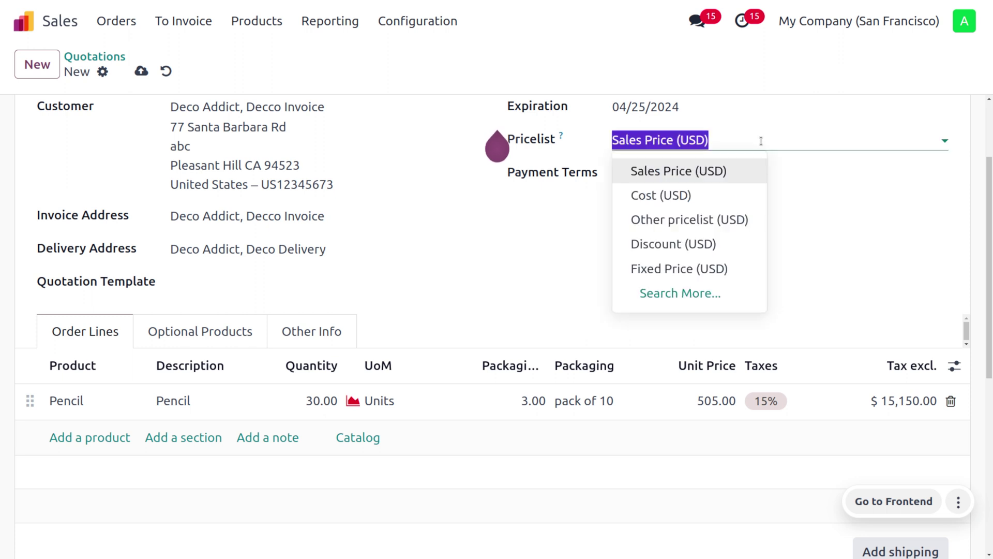
{"action": "key", "text": "BackSpace"}
{"action": "left_click", "coordinate": [835, 127]}
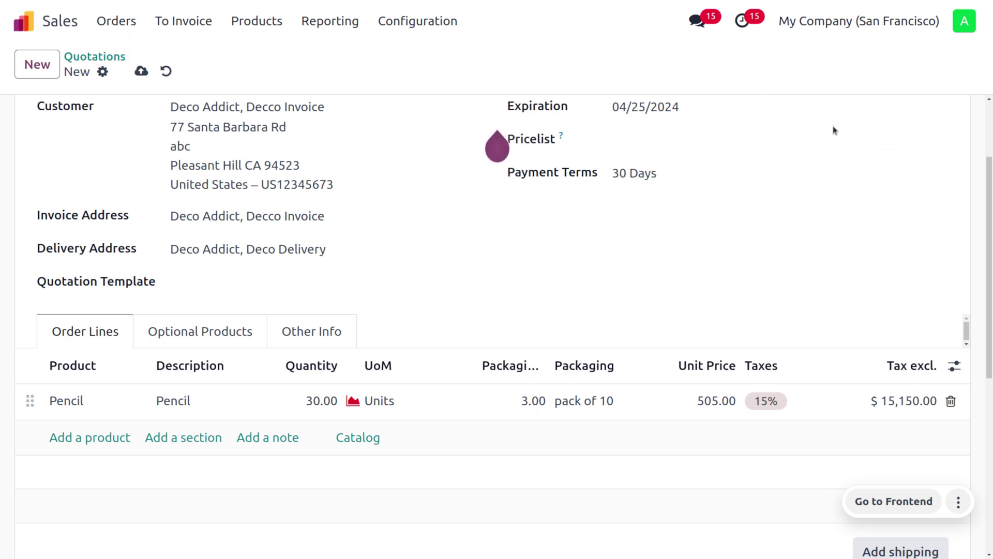
{"action": "left_click", "coordinate": [905, 139]}
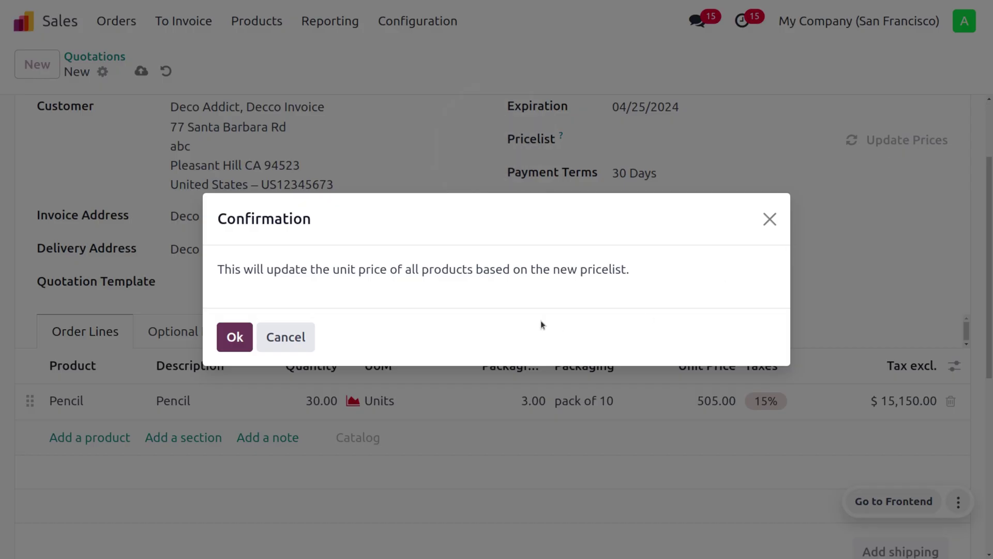
{"action": "left_click", "coordinate": [234, 336]}
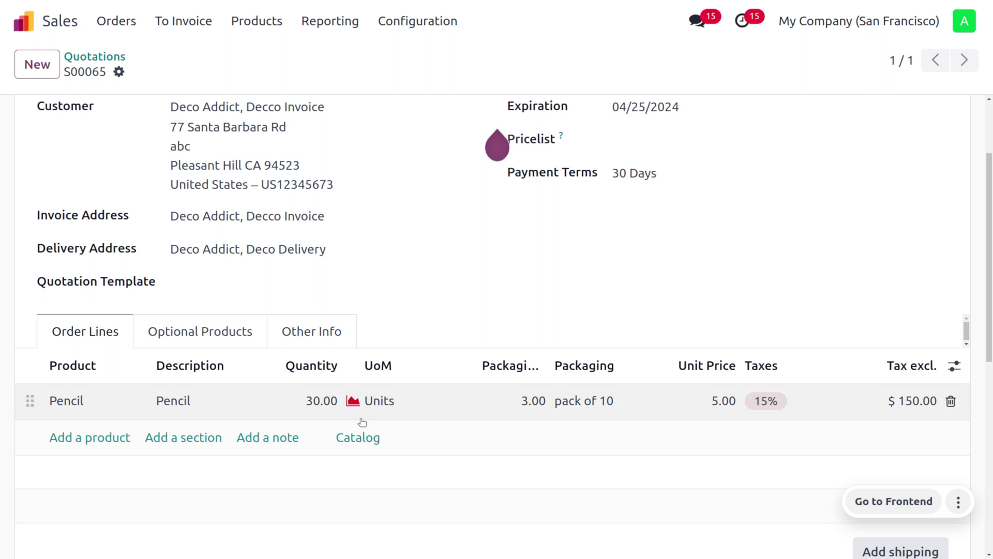
- Check the forecasted stock and availability for the quotation's Pencil line
{"action": "left_click", "coordinate": [356, 403]}
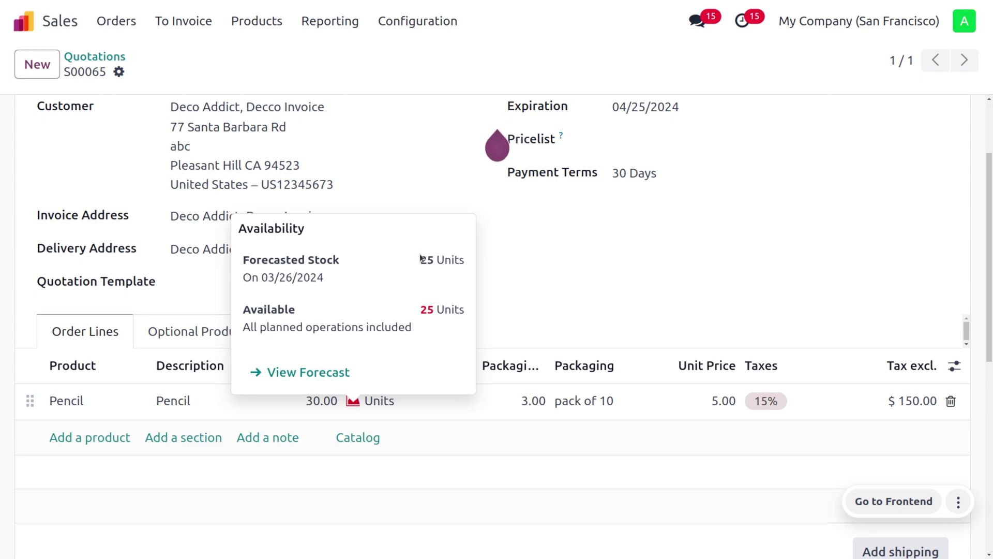
{"action": "left_click", "coordinate": [441, 200]}
{"action": "scroll", "coordinate": [275, 184], "scroll_direction": "up", "scroll_amount": 2}
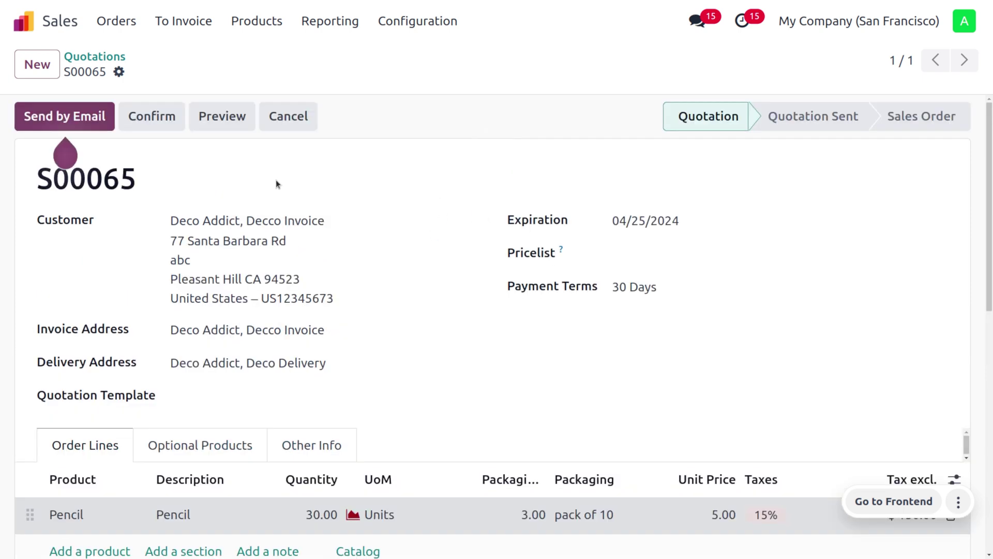
- Confirm the Pencil quotation and open its pick transfer from WH/Stock to WH/Output
{"action": "left_click", "coordinate": [151, 114]}
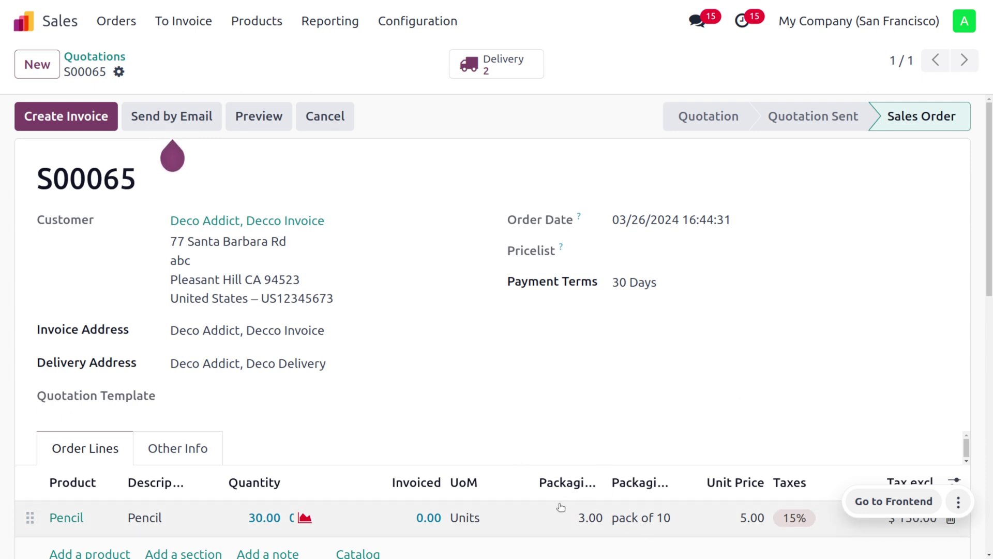
{"action": "left_click", "coordinate": [468, 63]}
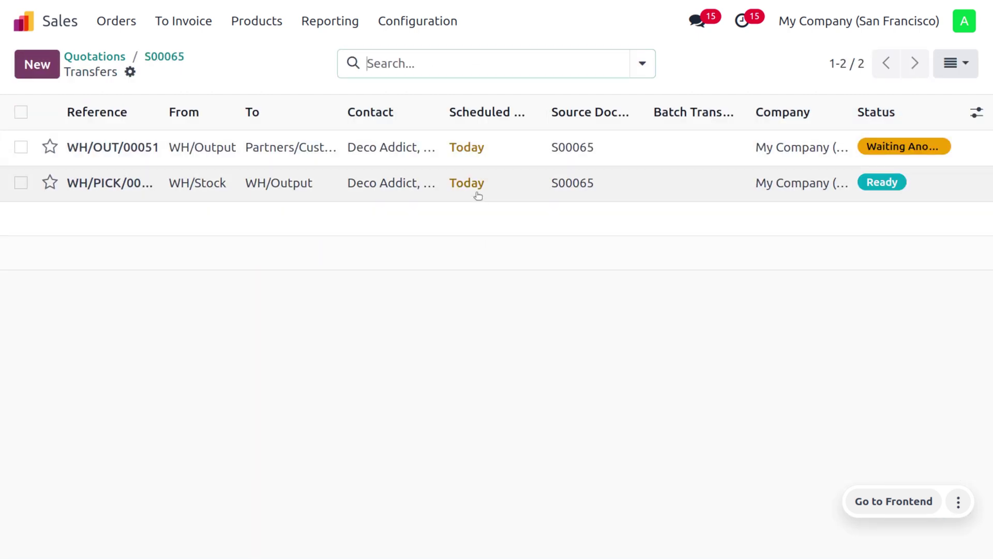
{"action": "left_click", "coordinate": [477, 192]}
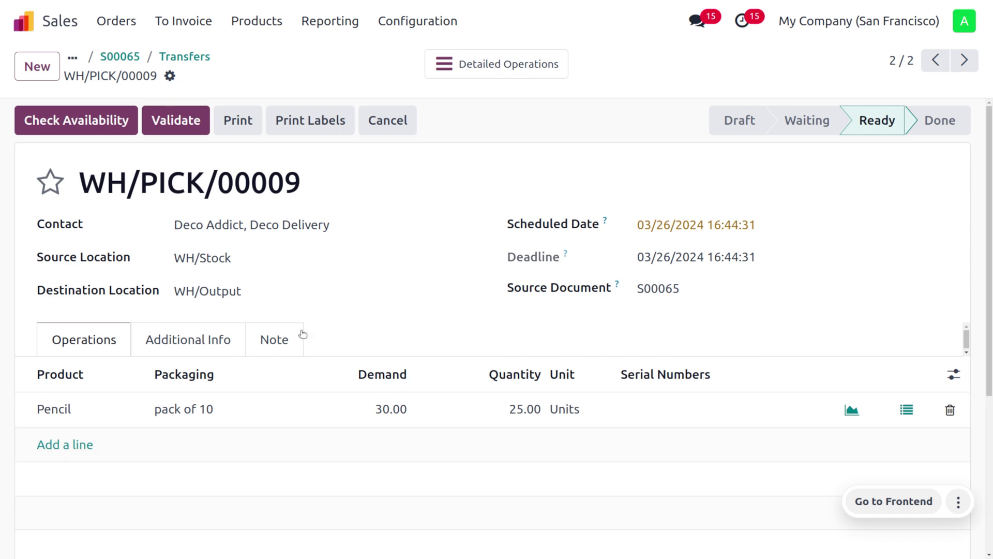
- Check availability on the Pencil pick transfer and validate it with no backorder
{"action": "left_click", "coordinate": [106, 130]}
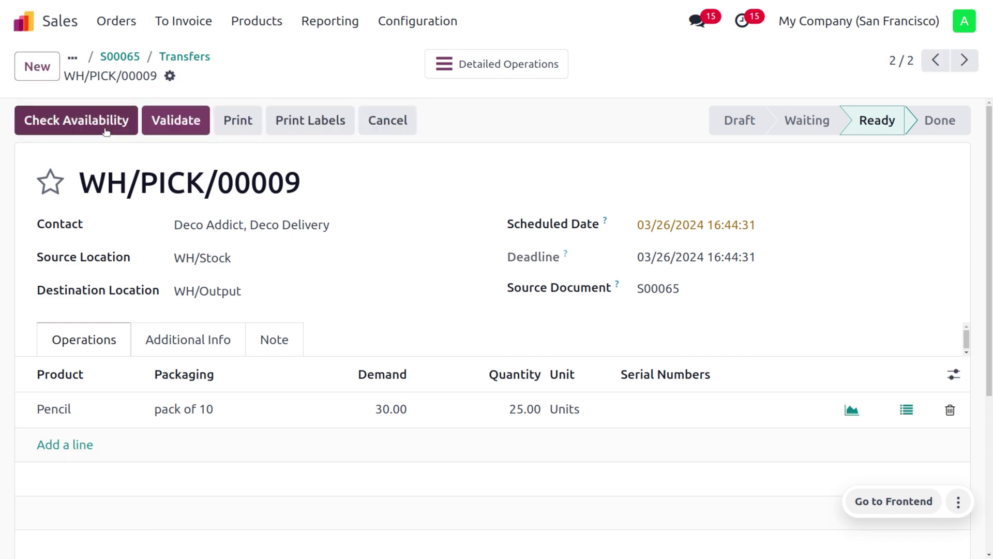
{"action": "left_click", "coordinate": [181, 118]}
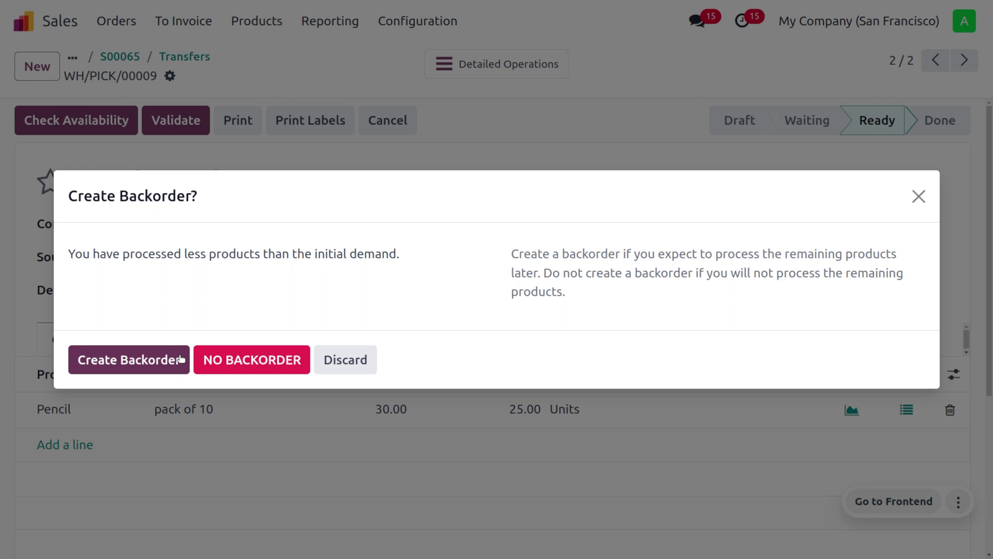
{"action": "left_click", "coordinate": [253, 361]}
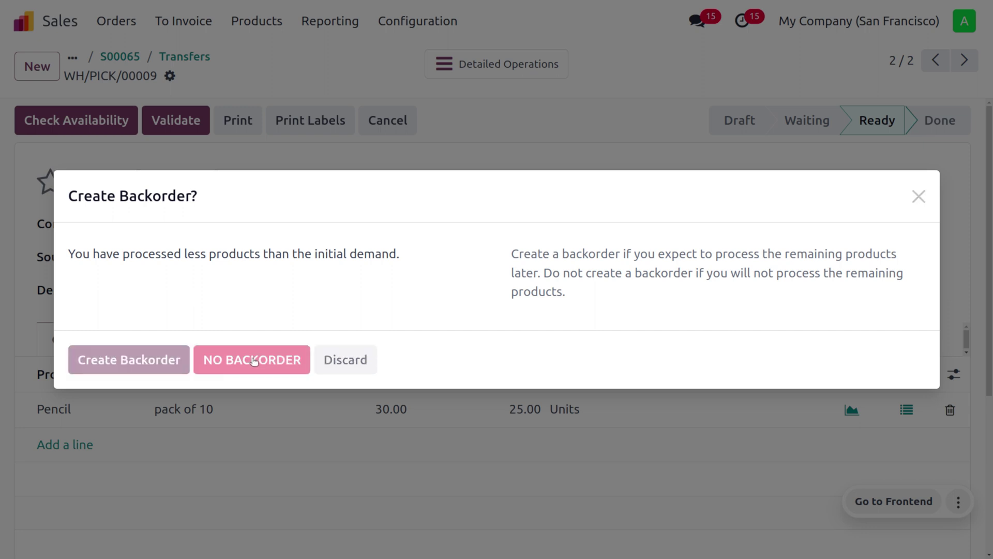